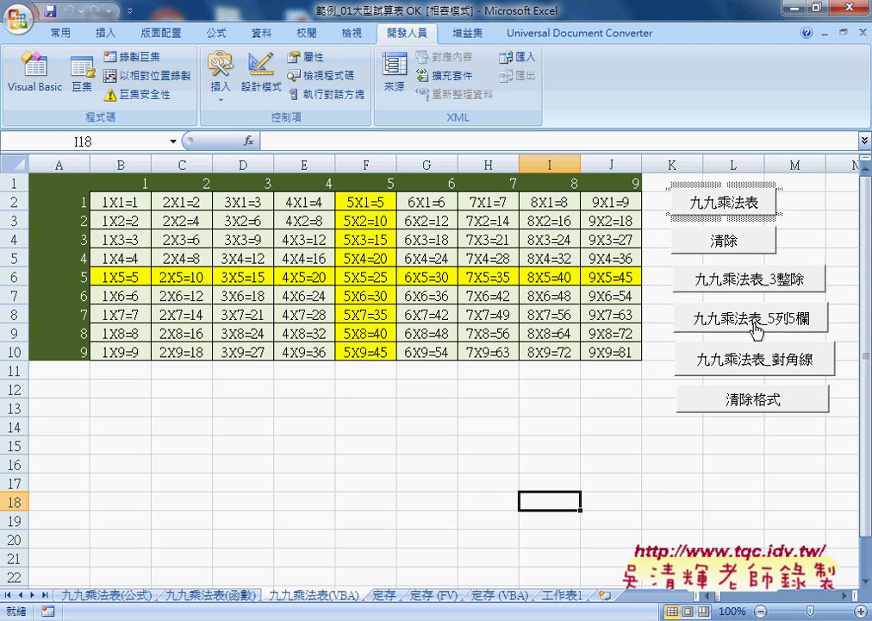
- Clear the table's highlighting, then run 九九乘法表_5列5欄 to turn row 5 and column F yellow
{"action": "left_click", "coordinate": [750, 400]}
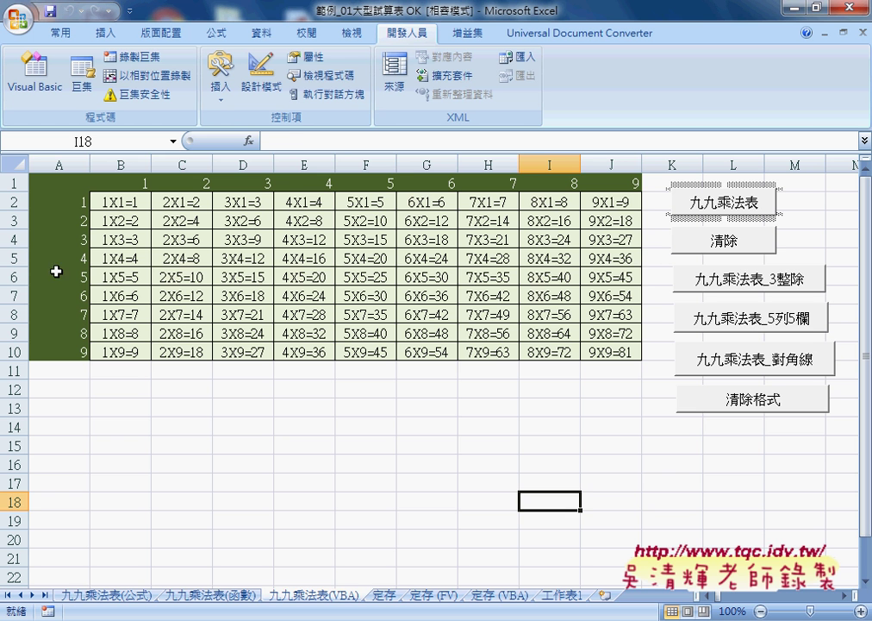
{"action": "mouse_move", "coordinate": [120, 276]}
{"action": "left_mouse_down"}
{"action": "mouse_move", "coordinate": [557, 293]}
{"action": "mouse_move", "coordinate": [569, 278]}
{"action": "left_mouse_up"}
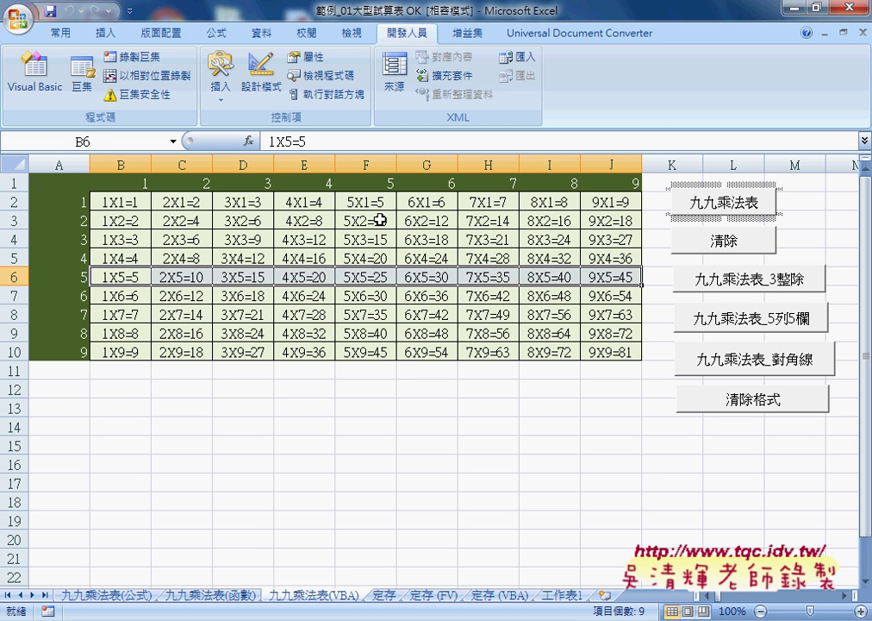
{"action": "left_click_drag", "start_coordinate": [366, 202], "coordinate": [362, 346]}
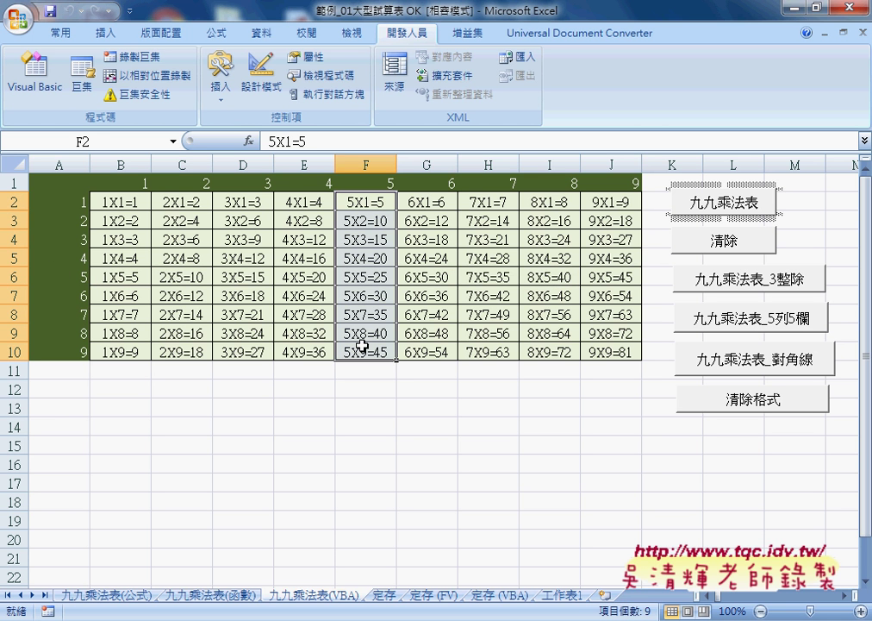
{"action": "left_click", "coordinate": [733, 322]}
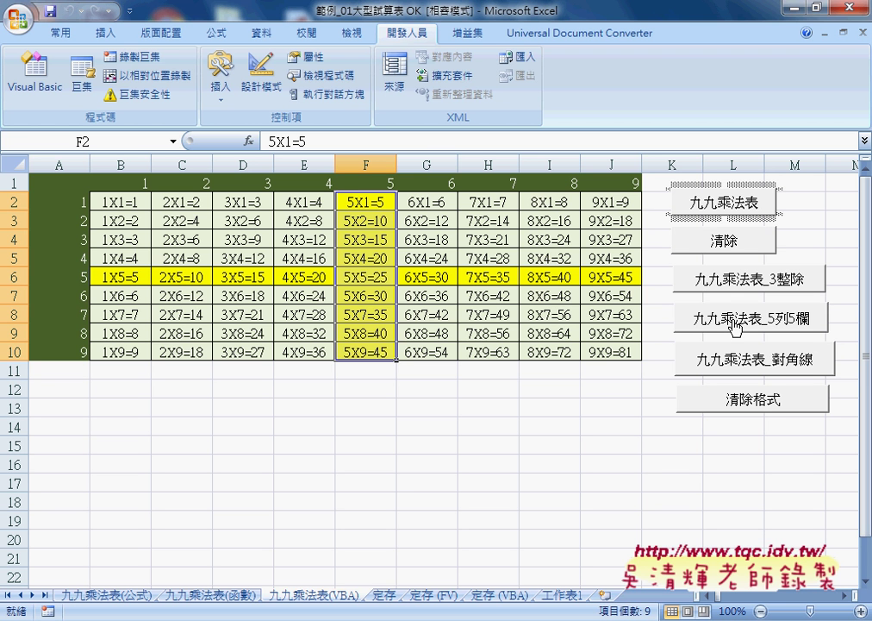
- Open the 九九乘法表_5列5欄 macro's code and mark the i = 6 and j = 6 conditions
{"action": "right_click", "coordinate": [734, 326]}
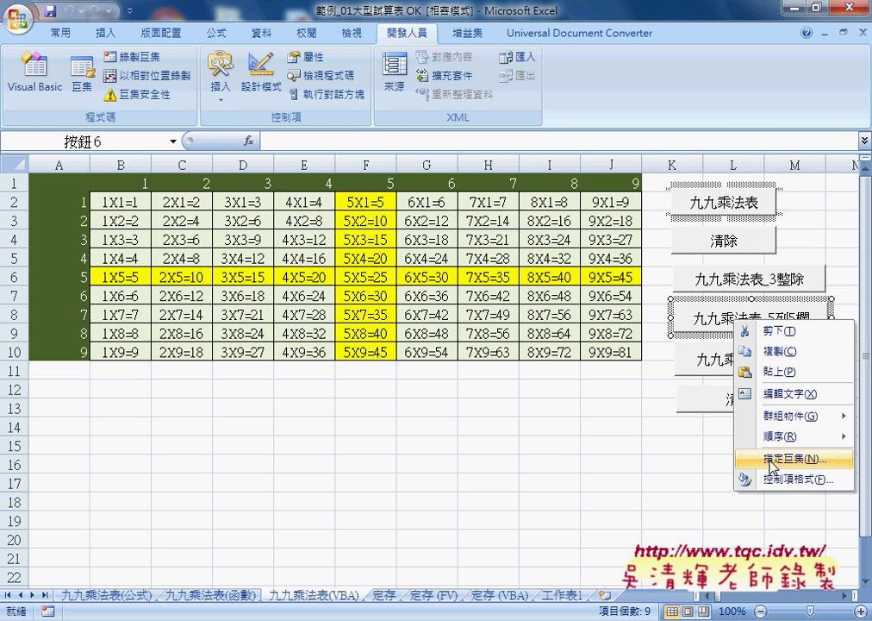
{"action": "left_click", "coordinate": [774, 460]}
{"action": "left_click", "coordinate": [828, 333]}
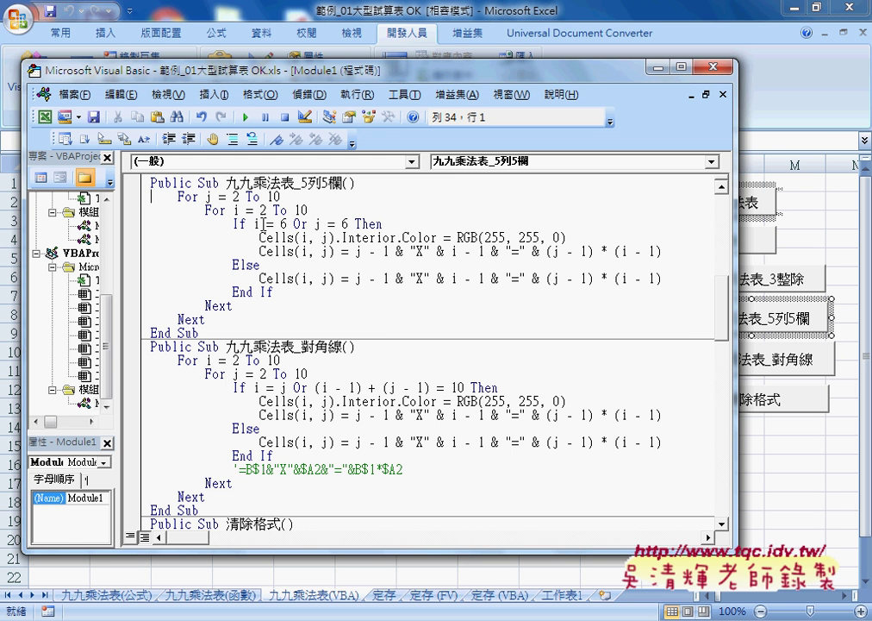
{"action": "mouse_move", "coordinate": [254, 224]}
{"action": "left_mouse_down"}
{"action": "mouse_move", "coordinate": [287, 223]}
{"action": "mouse_move", "coordinate": [260, 223]}
{"action": "left_mouse_up"}
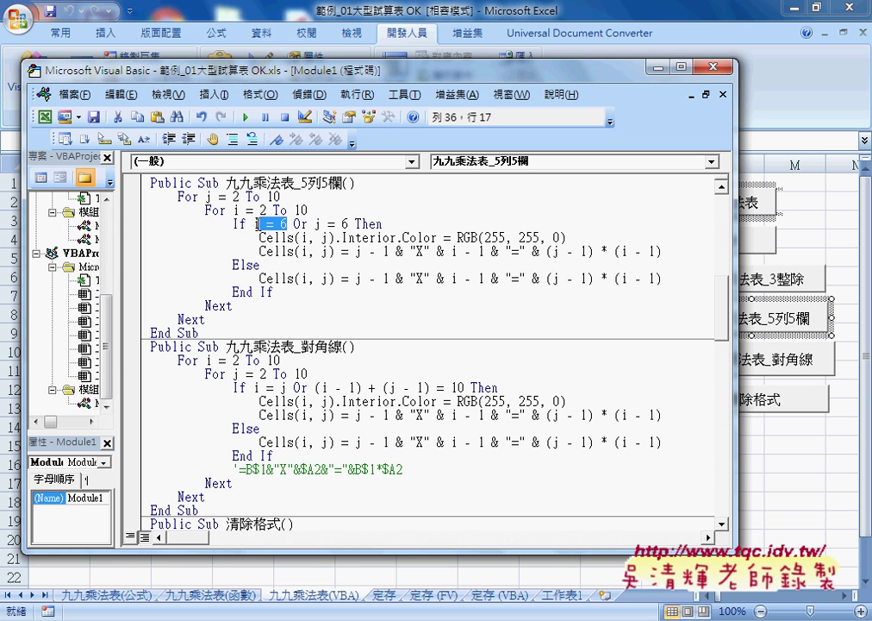
{"action": "left_click_drag", "start_coordinate": [348, 224], "coordinate": [315, 223]}
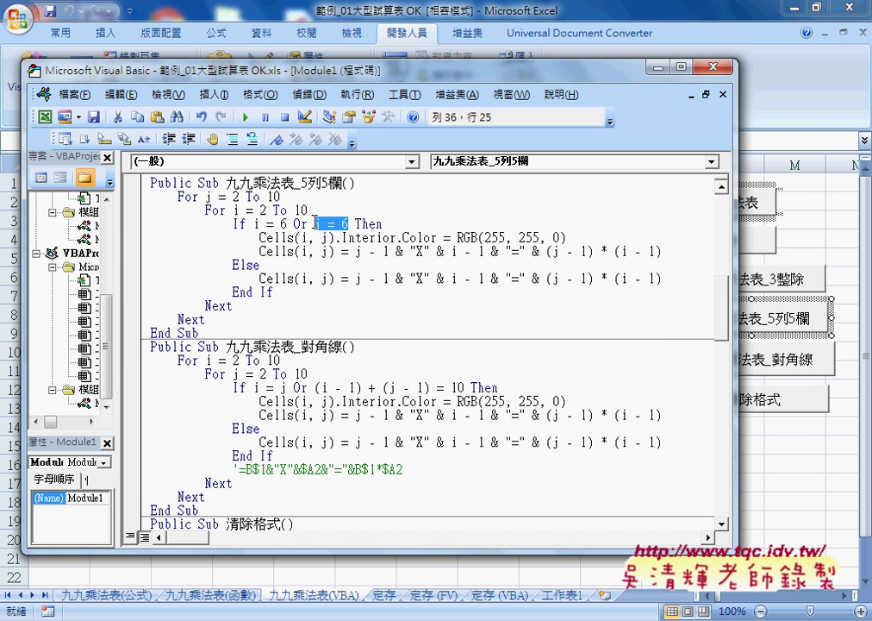
- Rewrite the If test as i - 1 = 5 Or j - 1 = 5
{"action": "left_click", "coordinate": [259, 223]}
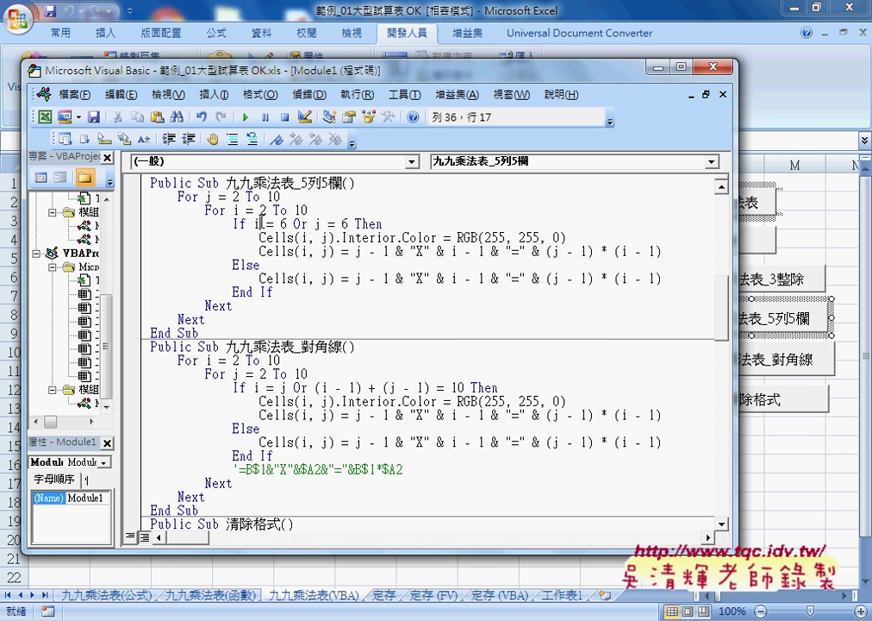
{"action": "type", "text": "-"}
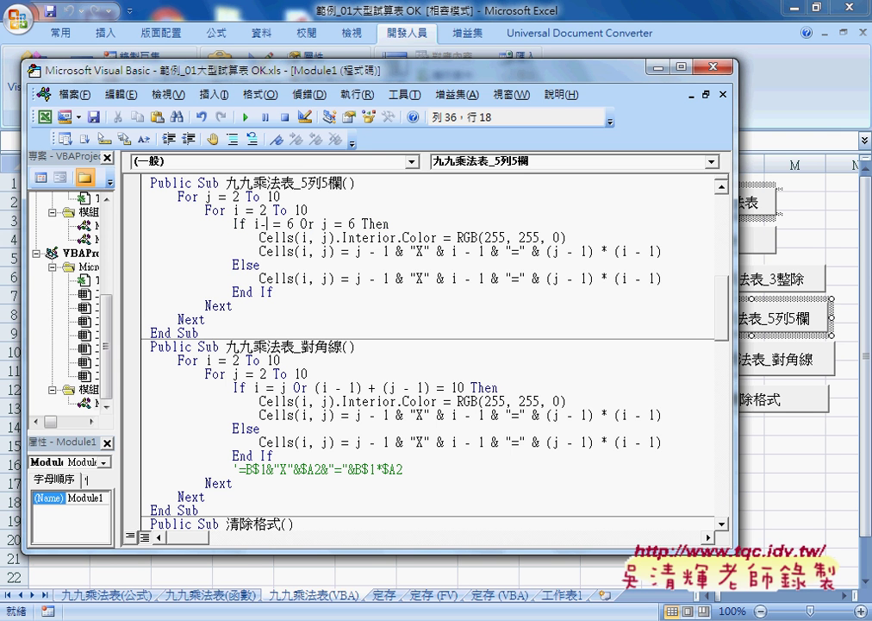
{"action": "type", "text": "1"}
{"action": "key", "text": "Right"}
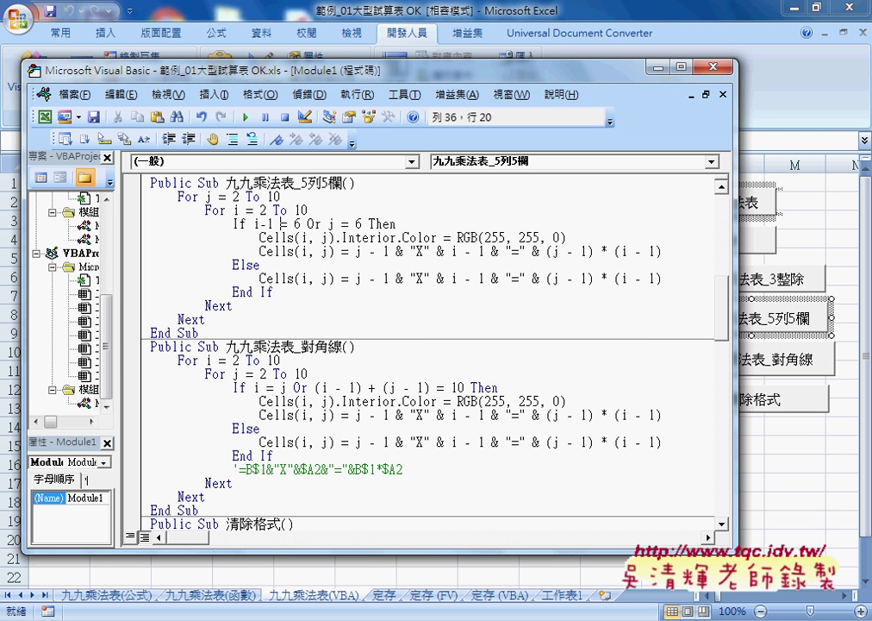
{"action": "key", "text": "Right"}
{"action": "key", "text": "Right"}
{"action": "key", "text": "Delete"}
{"action": "type", "text": "5"}
{"action": "key", "text": "Right"}
{"action": "key", "text": "Right"}
{"action": "key", "text": "Right"}
{"action": "key", "text": "Right"}
{"action": "type", "text": "-1"}
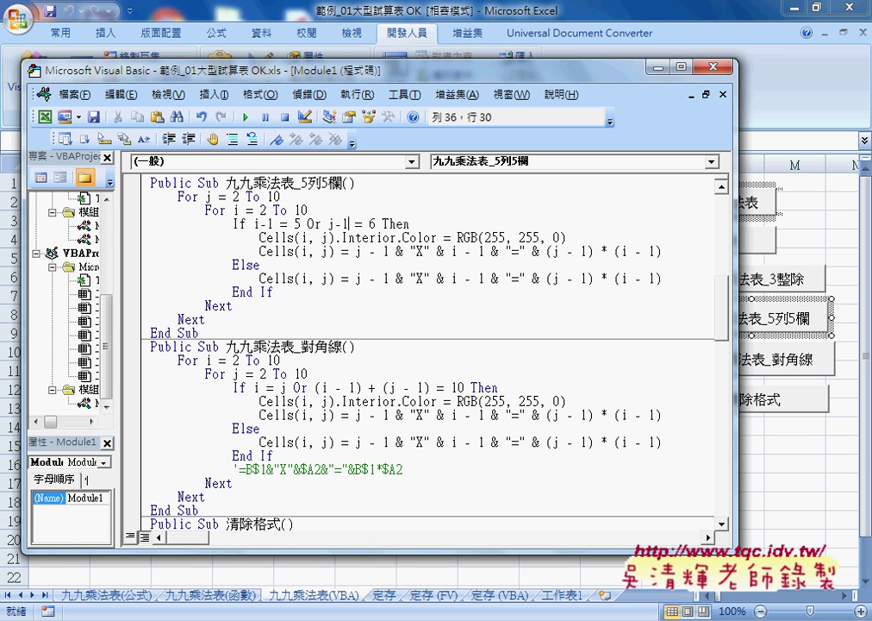
{"action": "key", "text": "Right"}
{"action": "key", "text": "Right"}
{"action": "key", "text": "Right"}
{"action": "key", "text": "Delete"}
{"action": "type", "text": "5"}
{"action": "left_click", "coordinate": [319, 278]}
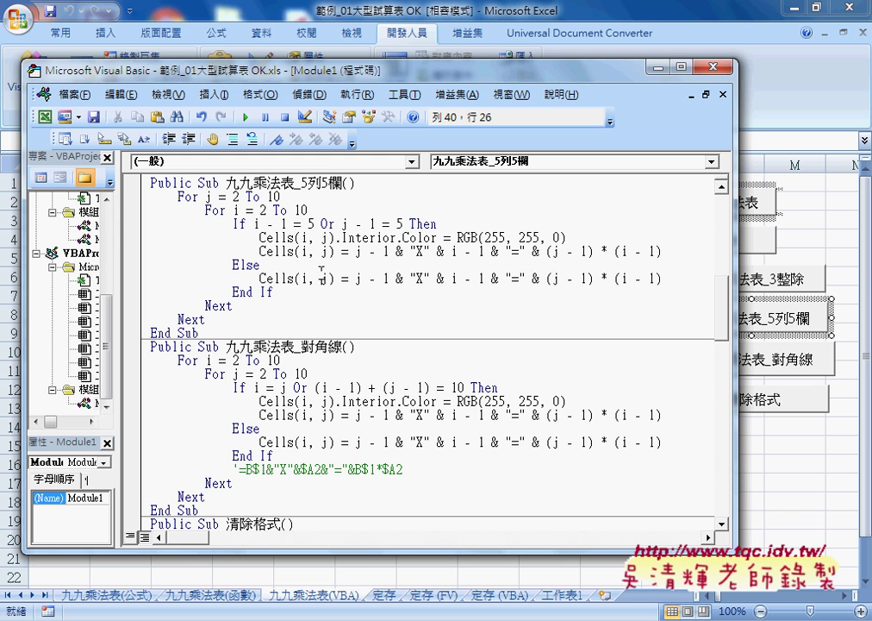
- Review the Or condition and Interior colouring line, then close the VBA editor
{"action": "left_click_drag", "start_coordinate": [257, 223], "coordinate": [380, 223]}
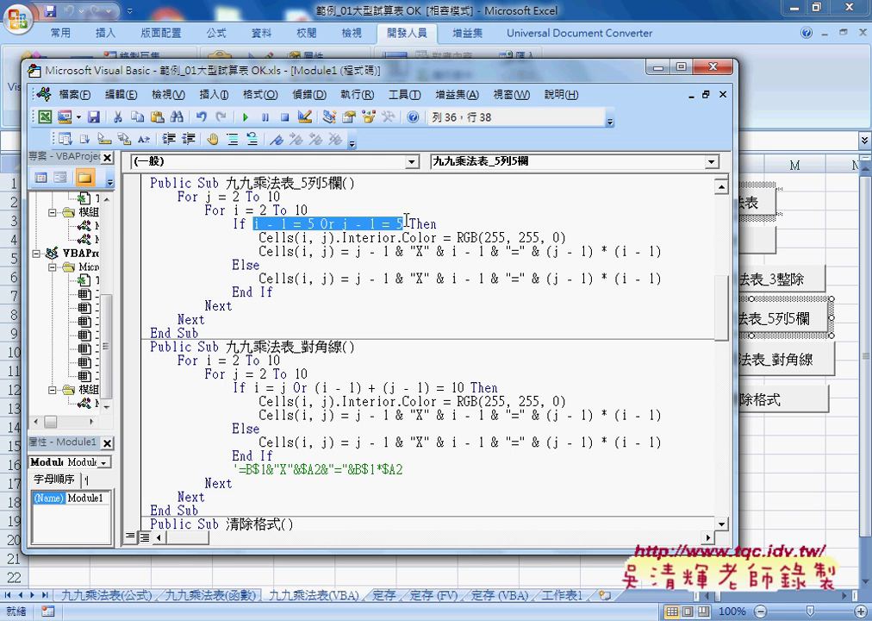
{"action": "left_click", "coordinate": [328, 223]}
{"action": "double_click", "coordinate": [327, 223]}
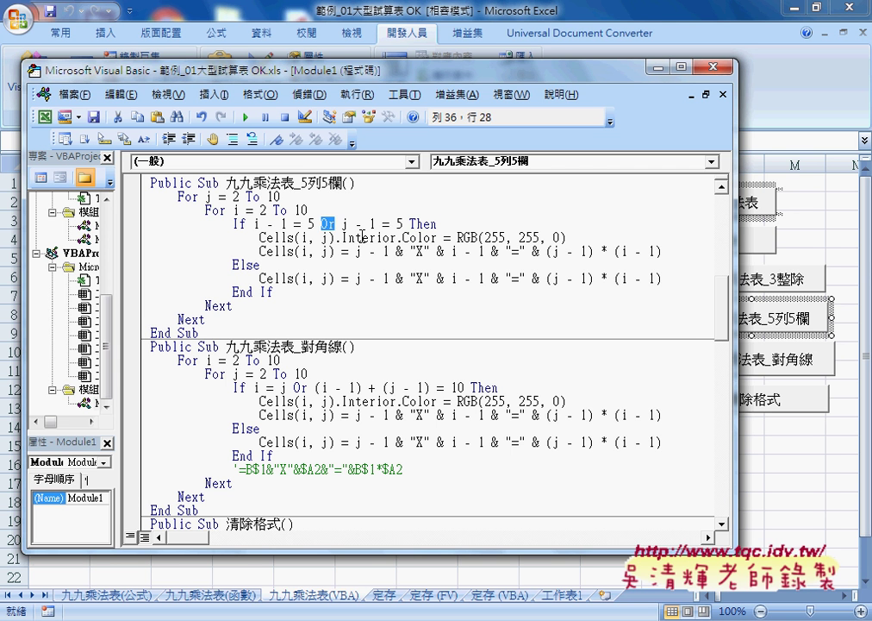
{"action": "left_click_drag", "start_coordinate": [343, 237], "coordinate": [398, 238]}
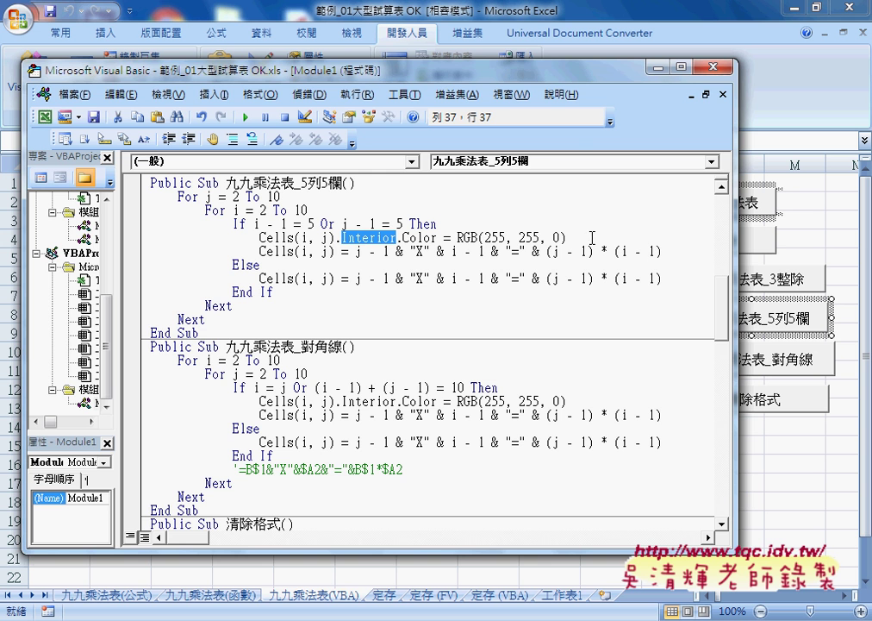
{"action": "left_click", "coordinate": [714, 68]}
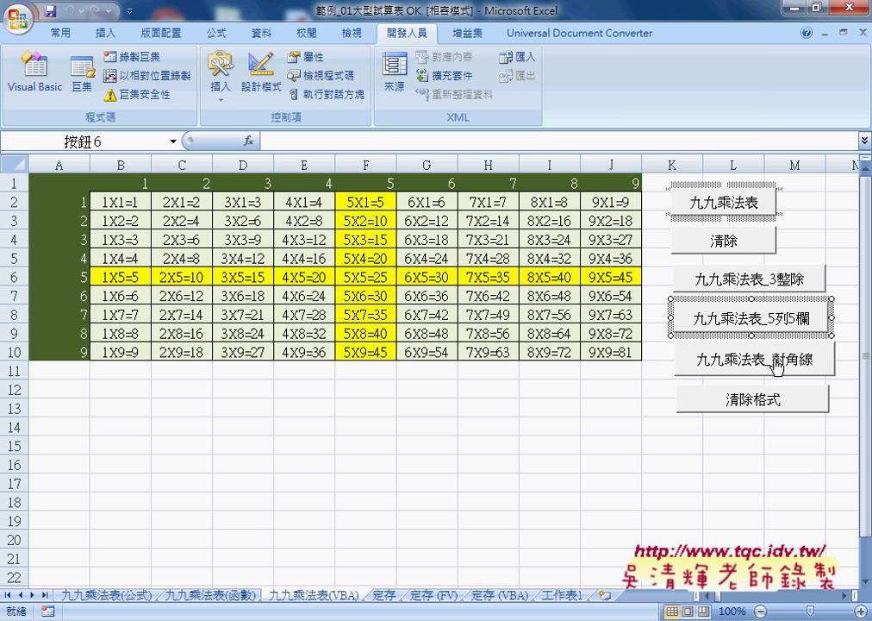
- Run 清除格式 to remove the yellow highlighting and select the table range B2:J10
{"action": "left_click", "coordinate": [775, 500]}
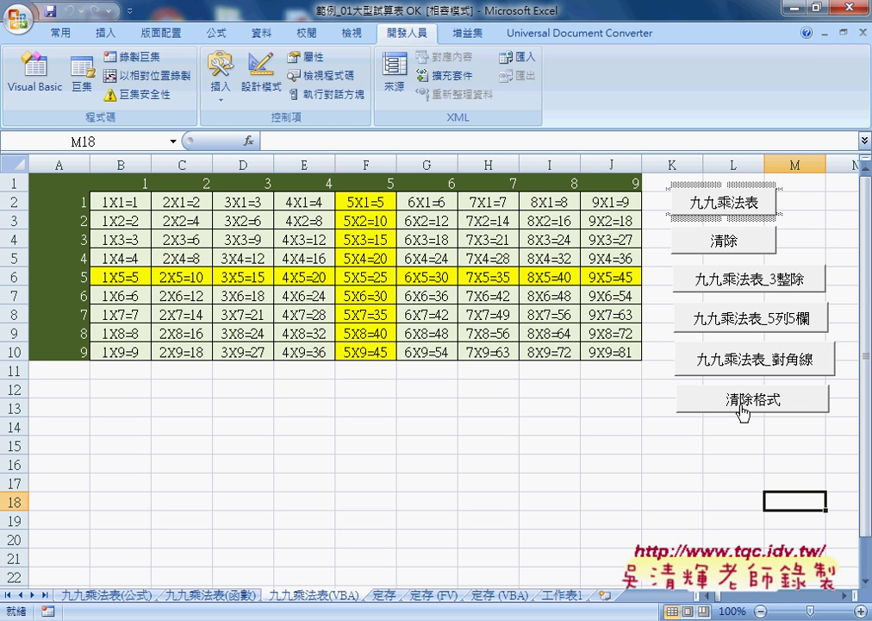
{"action": "left_click", "coordinate": [740, 407]}
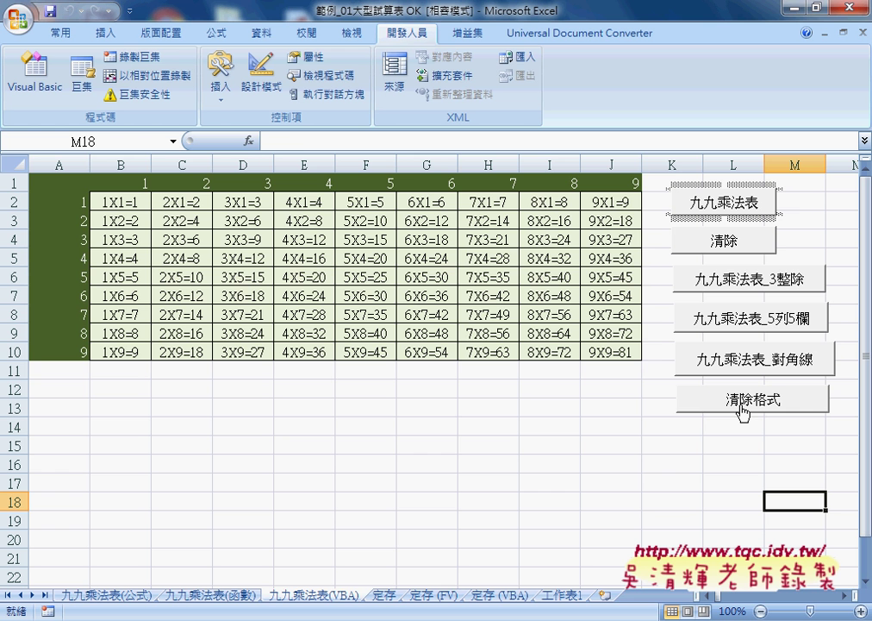
{"action": "mouse_move", "coordinate": [120, 201]}
{"action": "left_mouse_down"}
{"action": "mouse_move", "coordinate": [561, 354]}
{"action": "mouse_move", "coordinate": [608, 356]}
{"action": "left_mouse_up"}
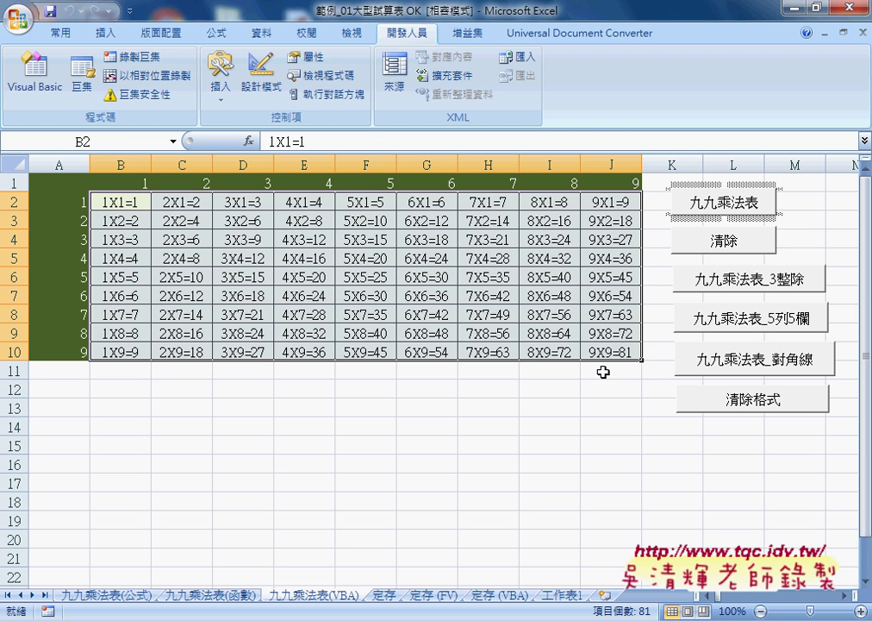
{"action": "left_click", "coordinate": [132, 207]}
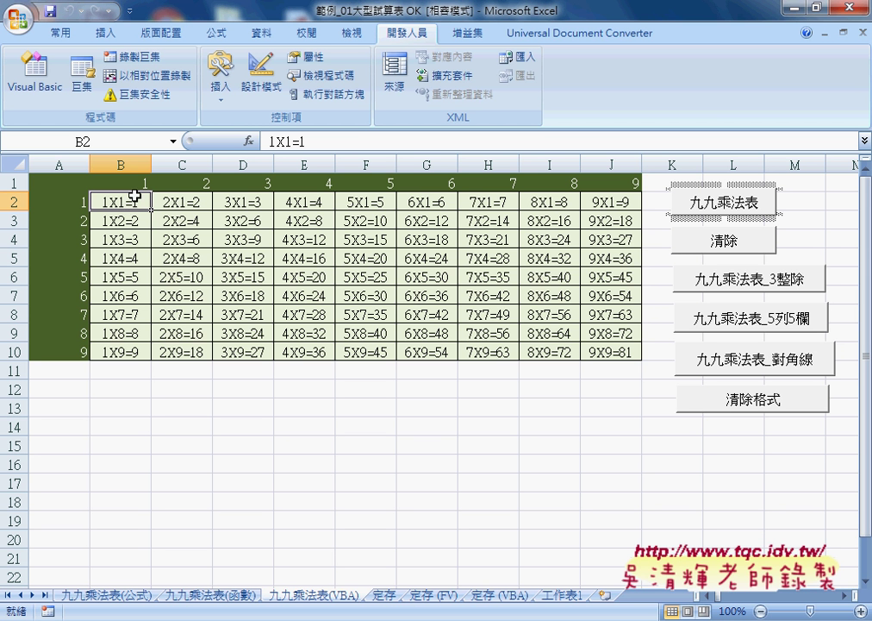
{"action": "left_click", "coordinate": [57, 36]}
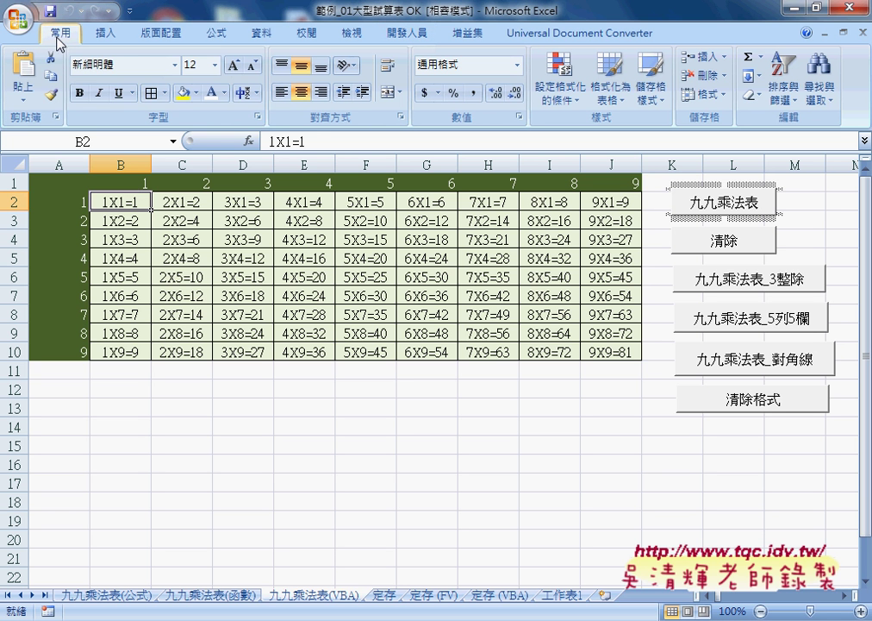
{"action": "left_click", "coordinate": [197, 93]}
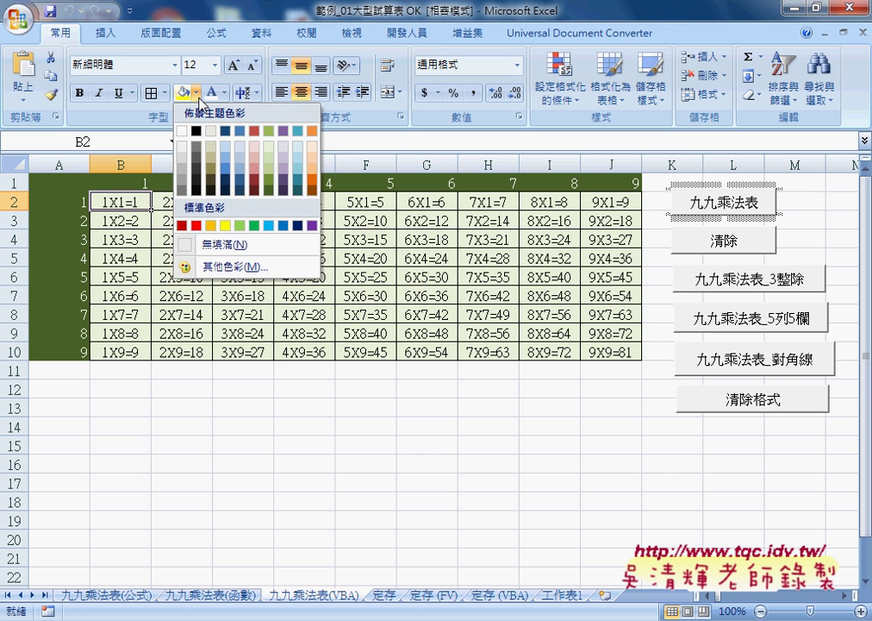
{"action": "left_click", "coordinate": [233, 267]}
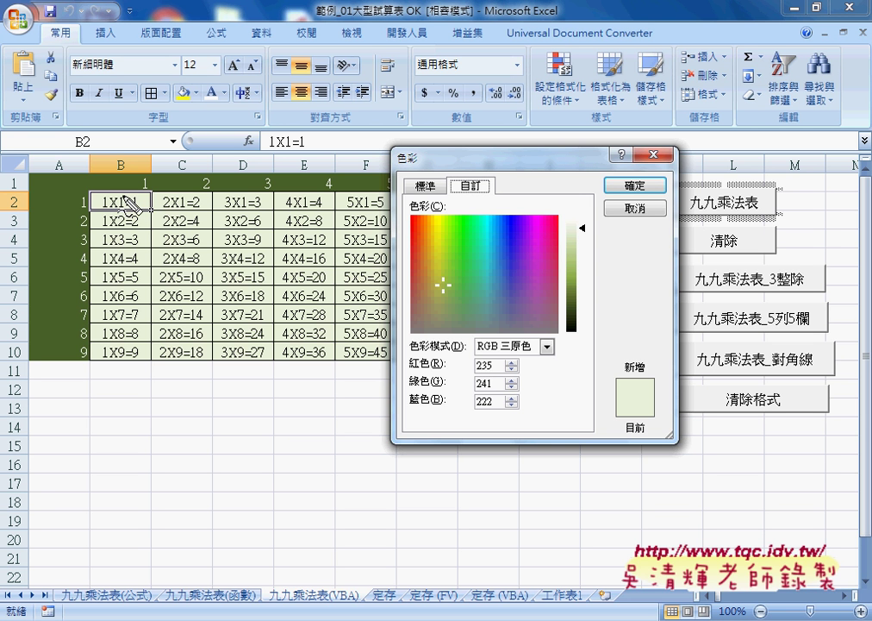
{"action": "mouse_move", "coordinate": [121, 191]}
{"action": "left_mouse_down"}
{"action": "mouse_move", "coordinate": [142, 200]}
{"action": "mouse_move", "coordinate": [120, 182]}
{"action": "mouse_move", "coordinate": [159, 97]}
{"action": "mouse_move", "coordinate": [200, 98]}
{"action": "mouse_move", "coordinate": [398, 166]}
{"action": "left_mouse_up"}
{"action": "left_click_drag", "start_coordinate": [466, 190], "coordinate": [487, 182]}
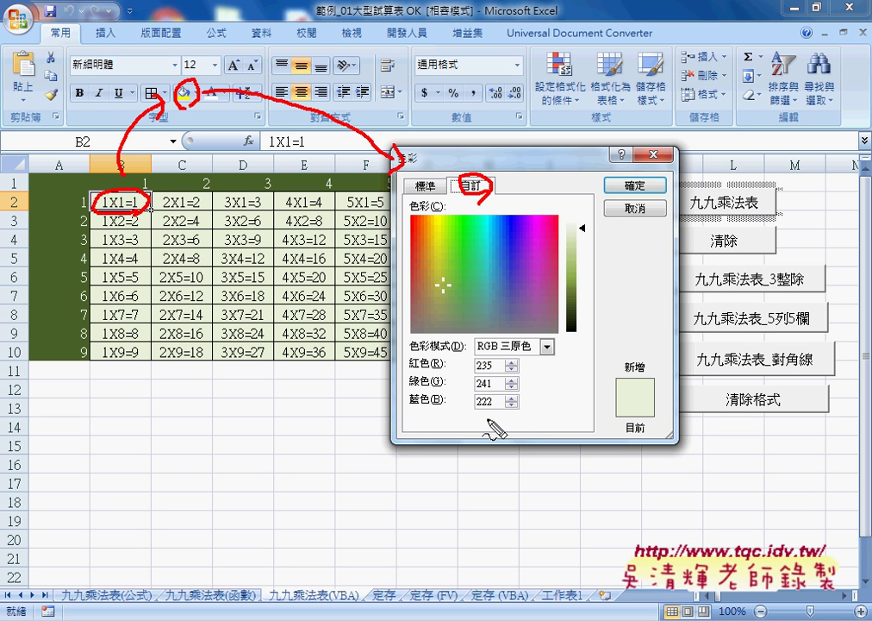
{"action": "mouse_move", "coordinate": [496, 355]}
{"action": "left_mouse_down"}
{"action": "mouse_move", "coordinate": [474, 384]}
{"action": "mouse_move", "coordinate": [494, 417]}
{"action": "mouse_move", "coordinate": [514, 362]}
{"action": "left_mouse_up"}
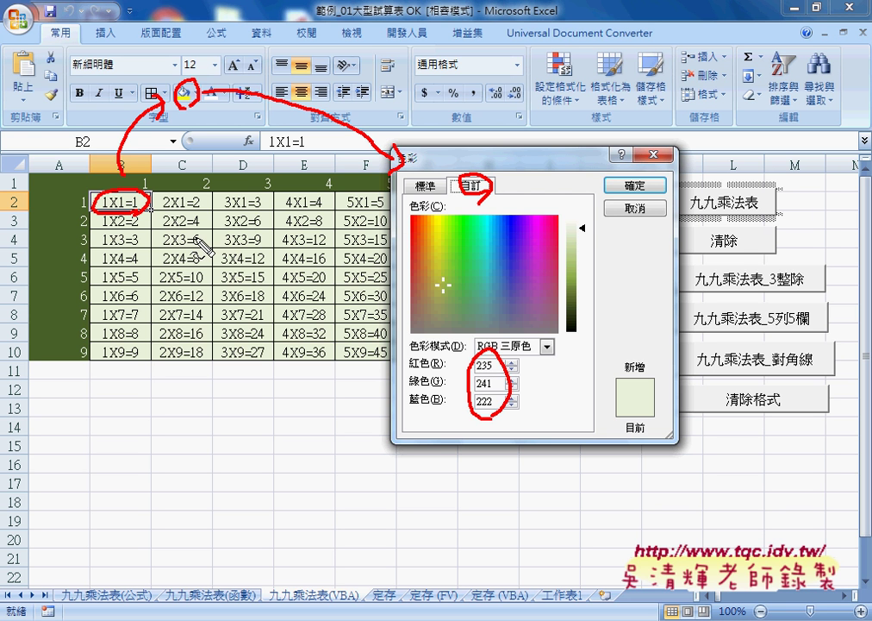
{"action": "key", "text": "Escape"}
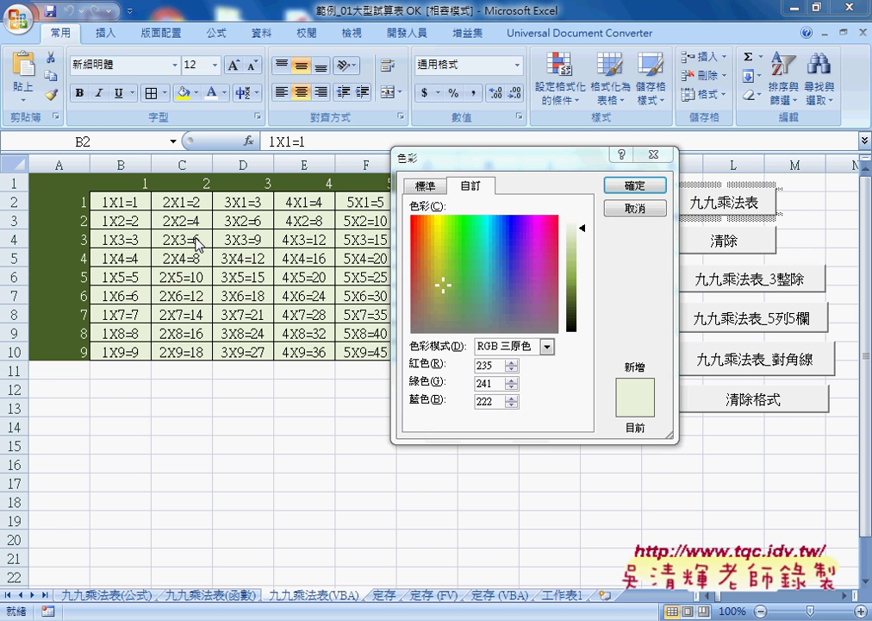
{"action": "left_click", "coordinate": [632, 209]}
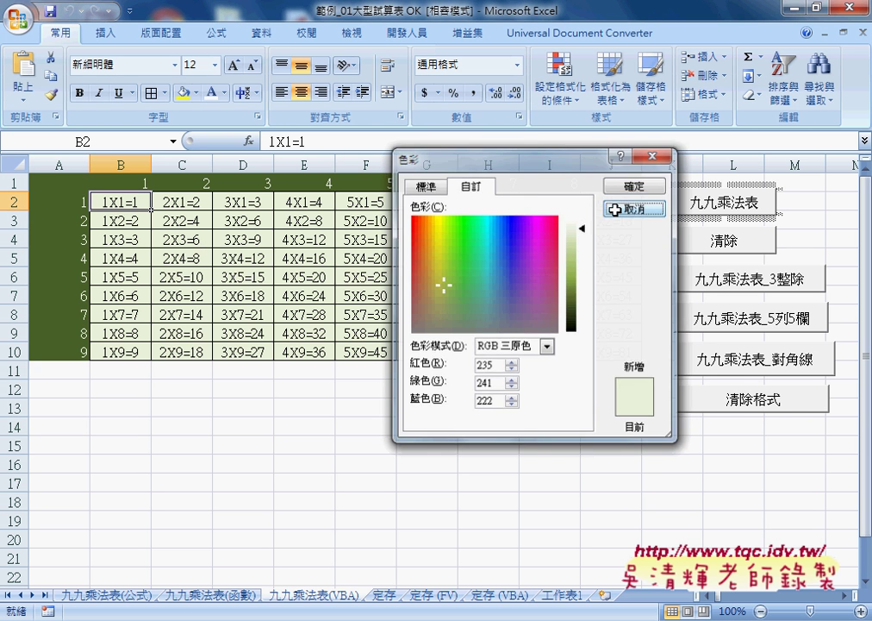
- Open the 清除格式 macro's code and review its fill and font RGB colour lines
{"action": "right_click", "coordinate": [728, 399]}
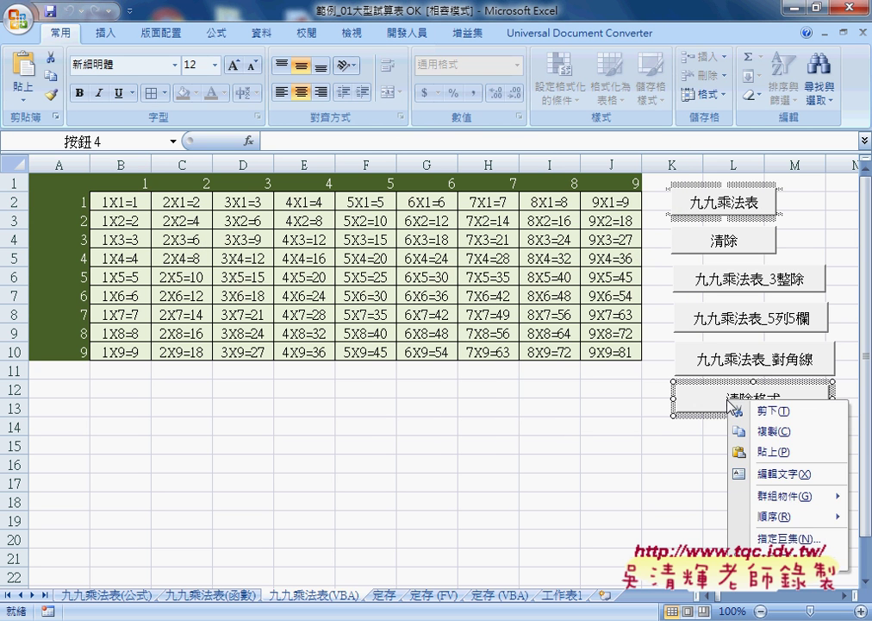
{"action": "left_click", "coordinate": [779, 538]}
{"action": "left_click", "coordinate": [814, 385]}
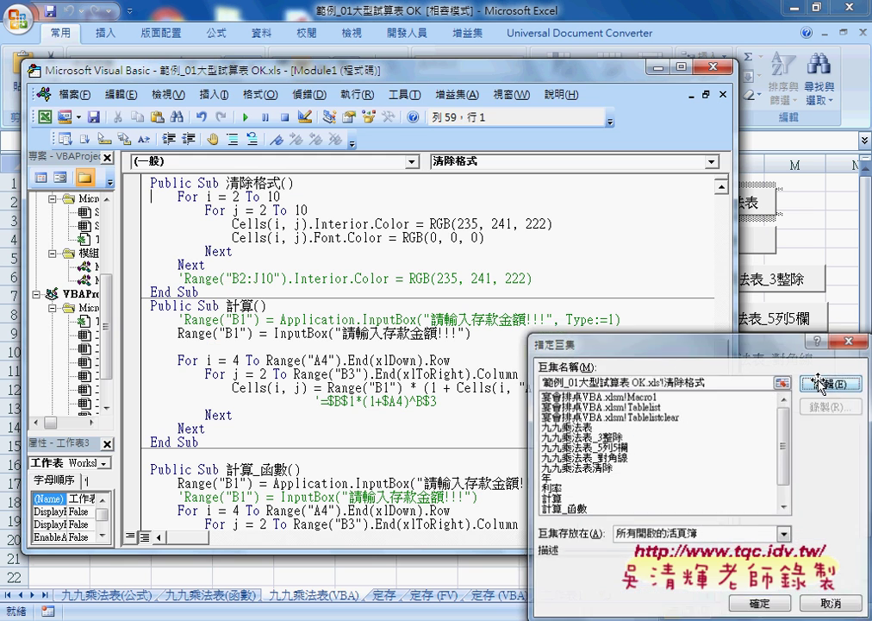
{"action": "left_click_drag", "start_coordinate": [553, 224], "coordinate": [232, 224]}
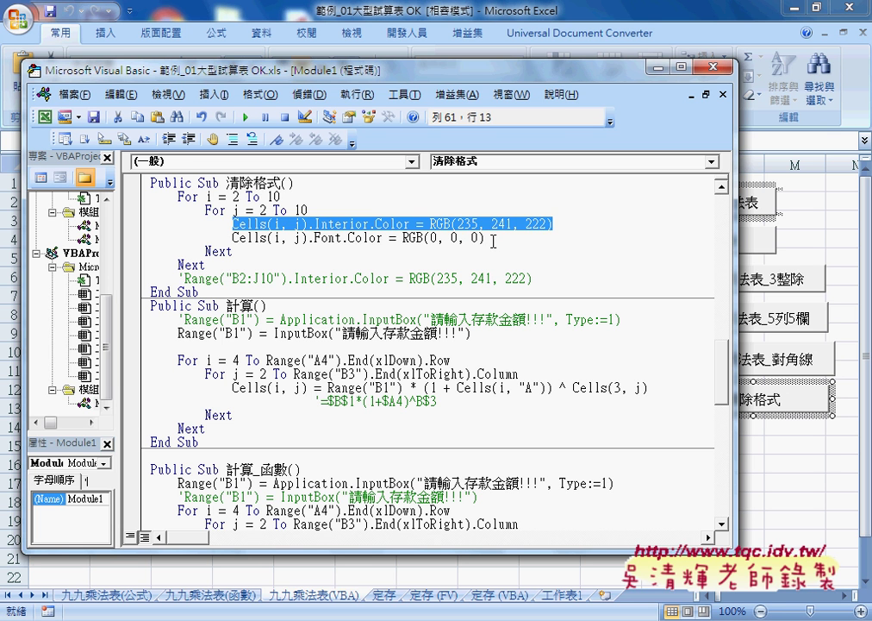
{"action": "left_click_drag", "start_coordinate": [485, 238], "coordinate": [232, 237]}
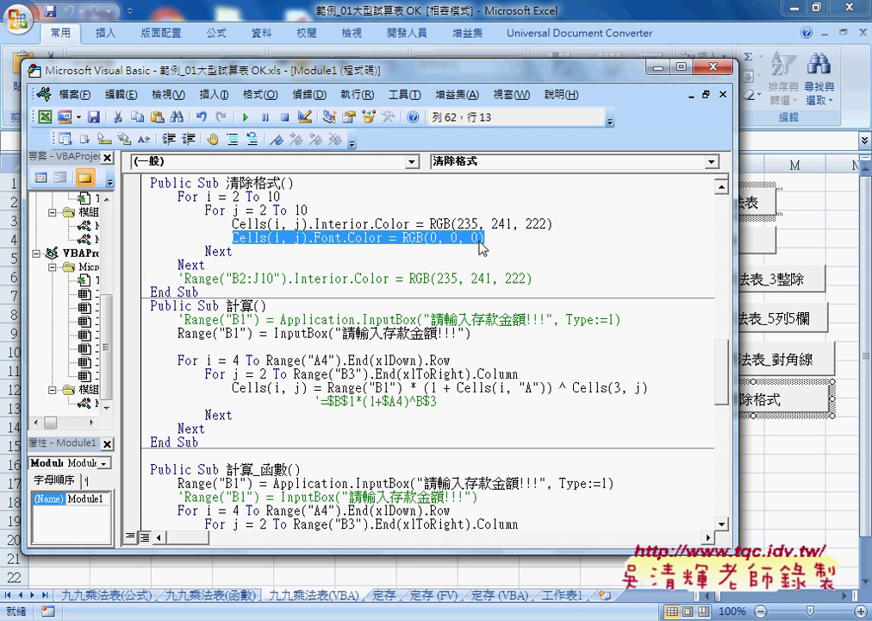
{"action": "left_click_drag", "start_coordinate": [509, 242], "coordinate": [423, 239]}
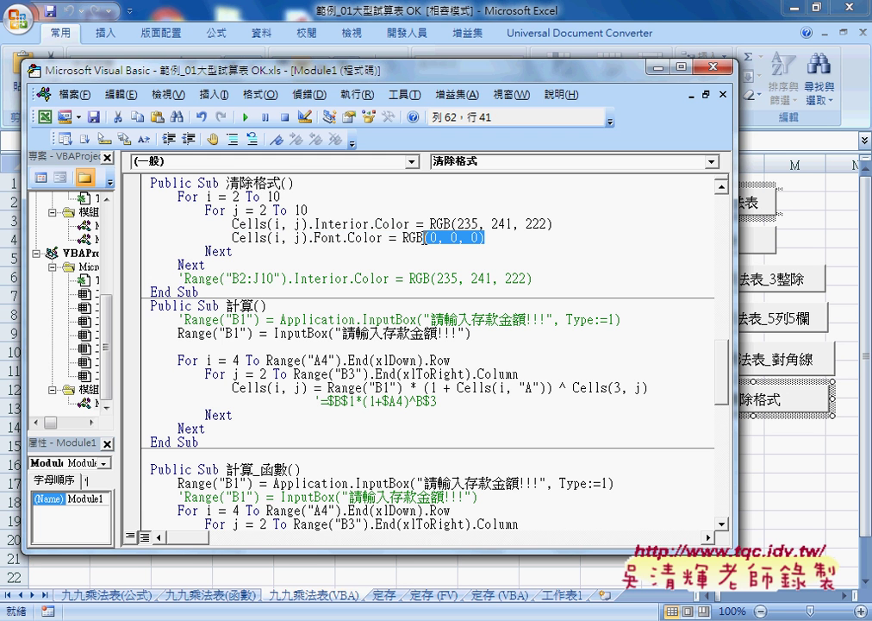
{"action": "left_click", "coordinate": [496, 241]}
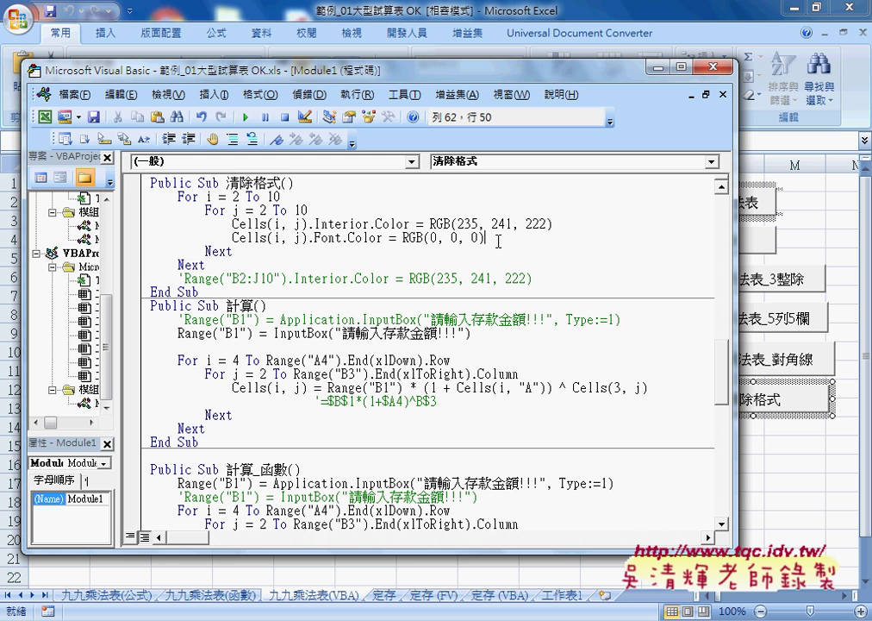
{"action": "left_click_drag", "start_coordinate": [497, 241], "coordinate": [165, 235]}
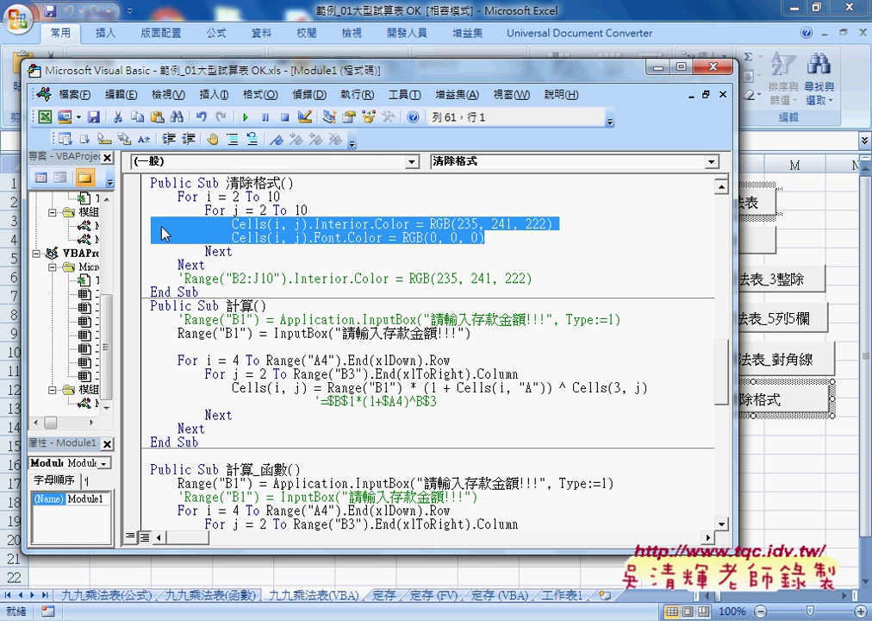
{"action": "left_click", "coordinate": [362, 223]}
- Duplicate the two colour-setting lines on new lines below the originals
{"action": "left_click", "coordinate": [419, 222]}
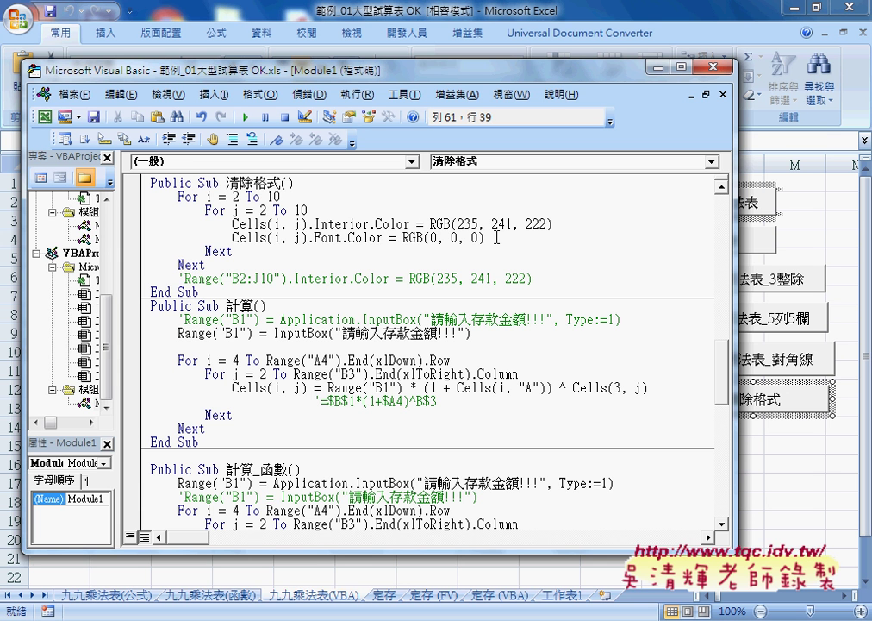
{"action": "left_click_drag", "start_coordinate": [485, 238], "coordinate": [184, 226]}
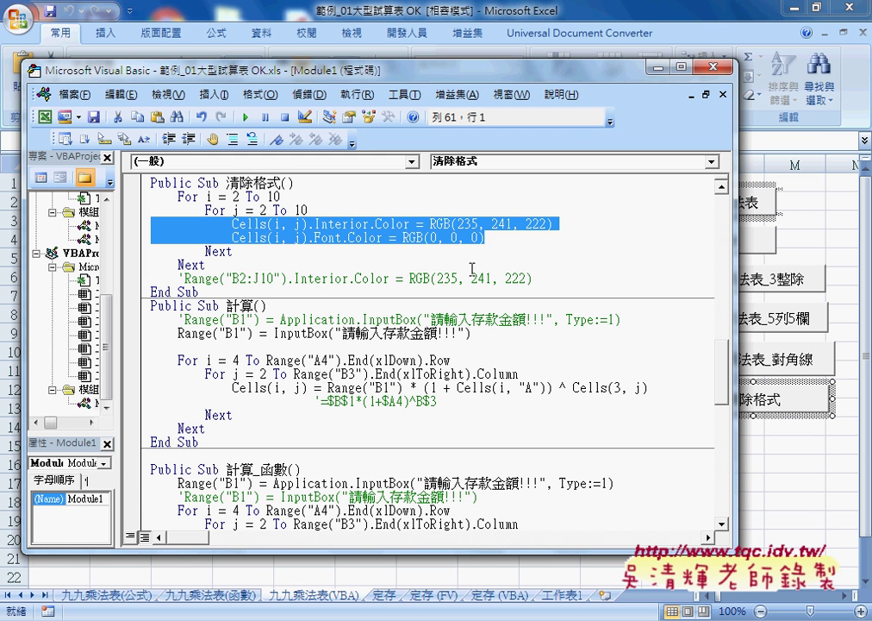
{"action": "left_click", "coordinate": [524, 247]}
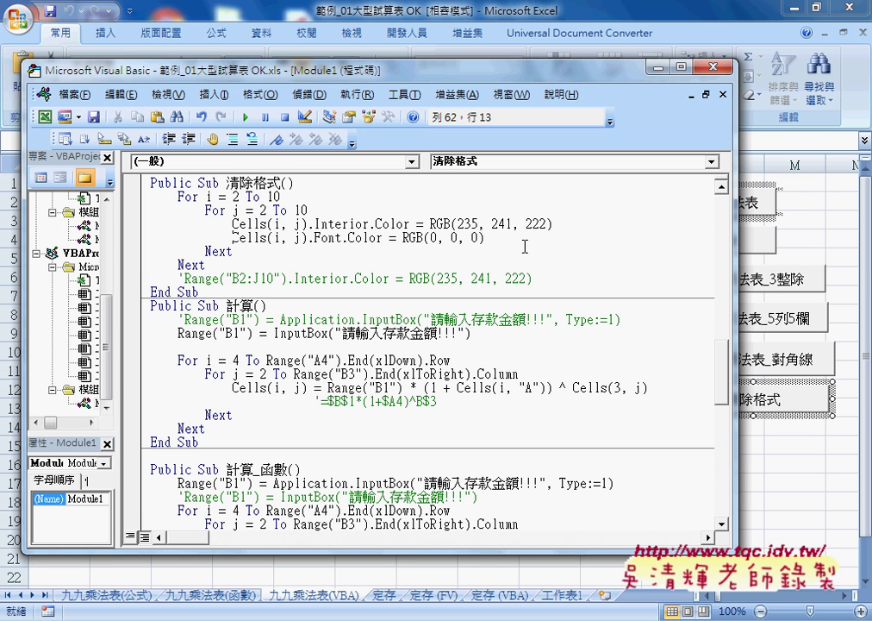
{"action": "key", "text": "Return"}
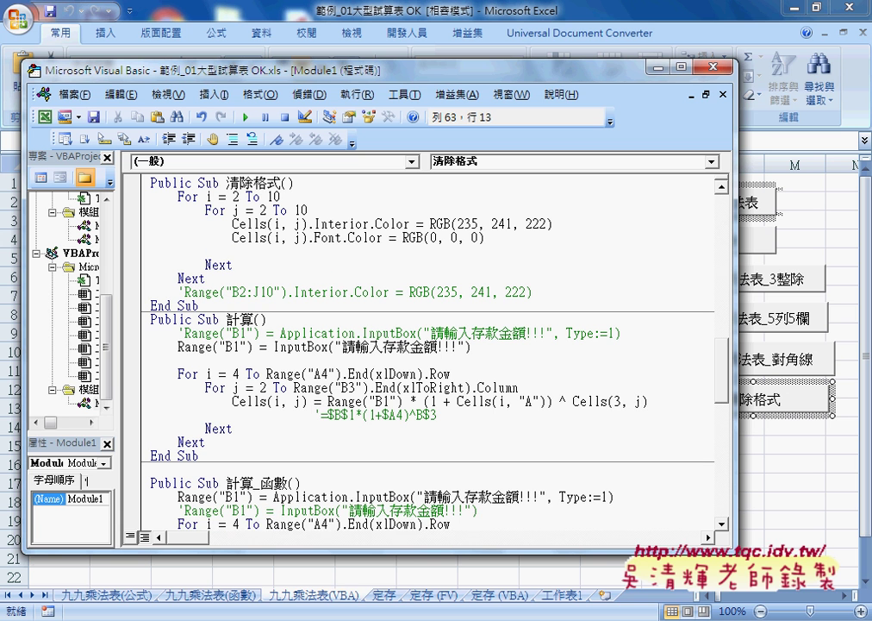
{"action": "type", "text": "Cells(i, j).Interior.Color = RGB(235, 241, 222)             Cells(i, j).Font.Color = RGB(0, 0, 0)"}
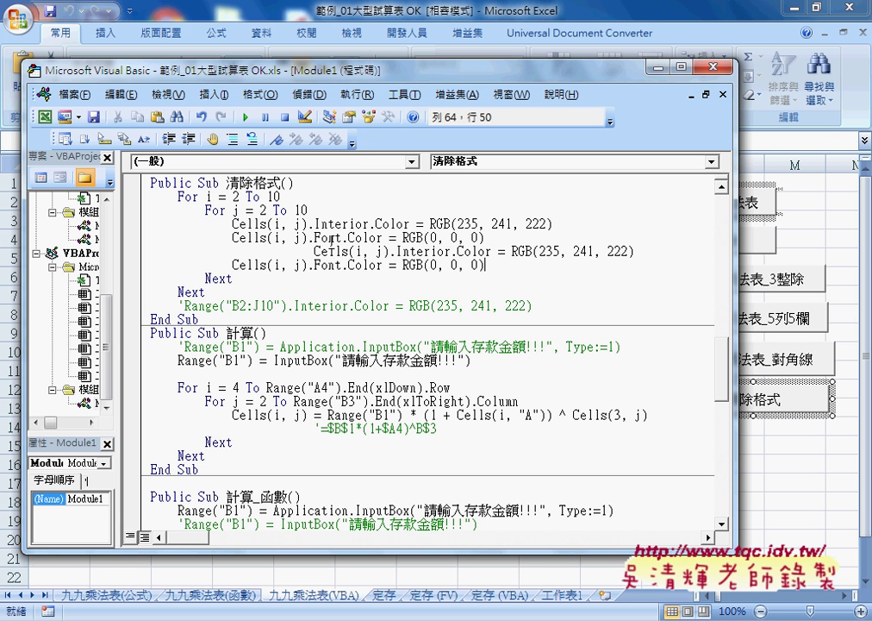
{"action": "left_click", "coordinate": [313, 250]}
{"action": "left_click_drag", "start_coordinate": [314, 251], "coordinate": [234, 251]}
{"action": "key", "text": "BackSpace"}
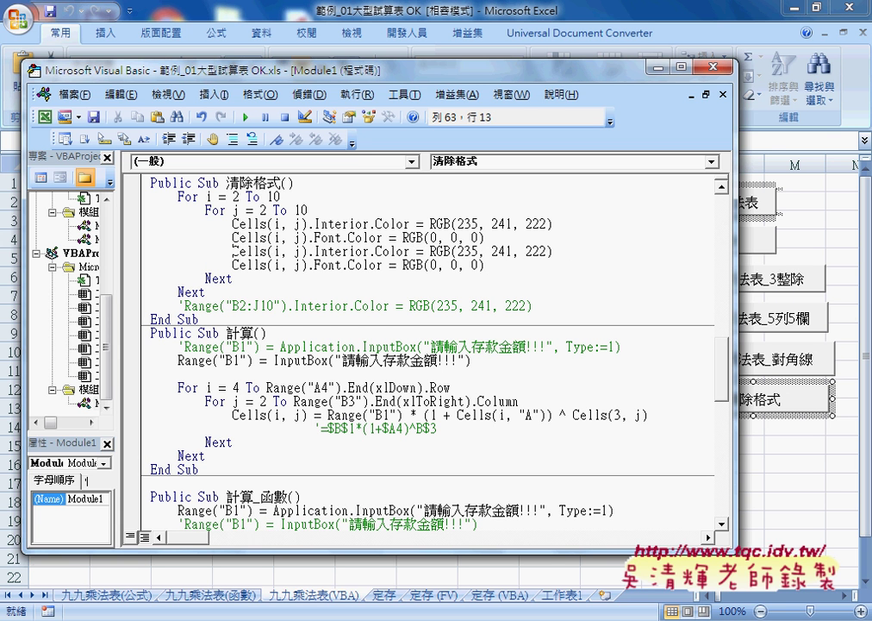
- Change both copied lines to Interior.ColorIndex and Font.ColorIndex = xlNone
{"action": "left_click", "coordinate": [411, 251]}
{"action": "type", "text": "inex"}
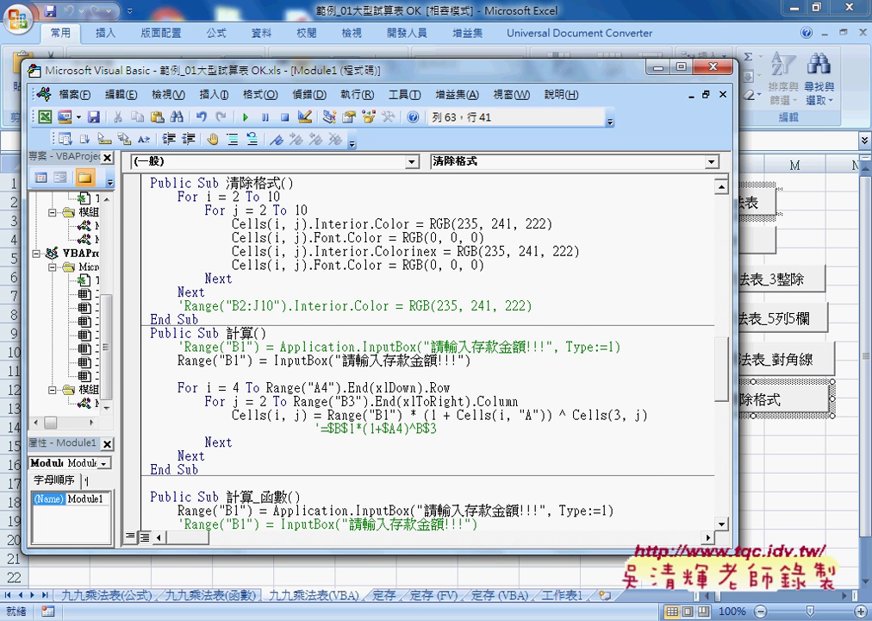
{"action": "type", "text": "d"}
{"action": "key", "text": "Right"}
{"action": "key", "text": "Right"}
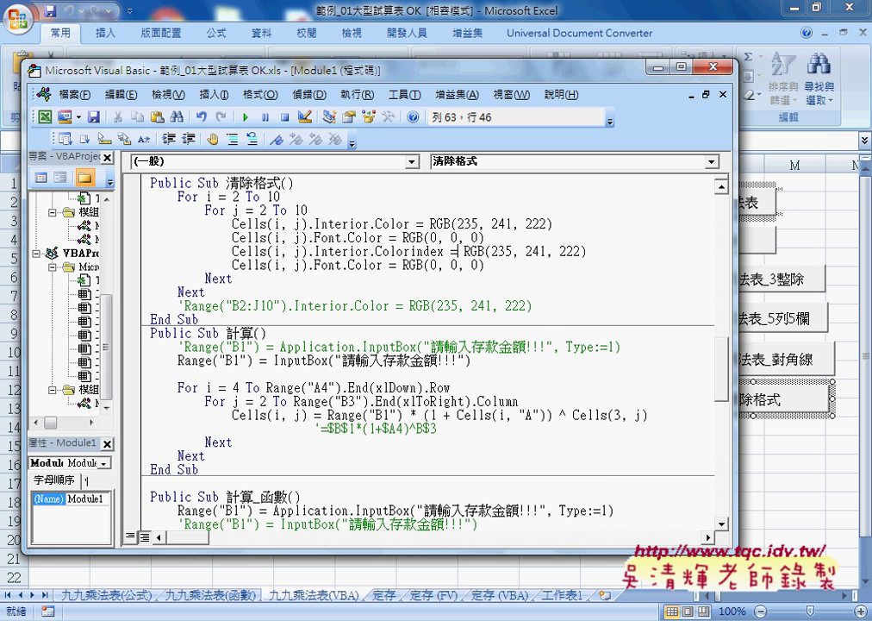
{"action": "key", "text": "Right"}
{"action": "key", "text": "Right"}
{"action": "key", "text": "Right"}
{"action": "key", "text": "shift+End"}
{"action": "key", "text": "Delete"}
{"action": "type", "text": "xl"}
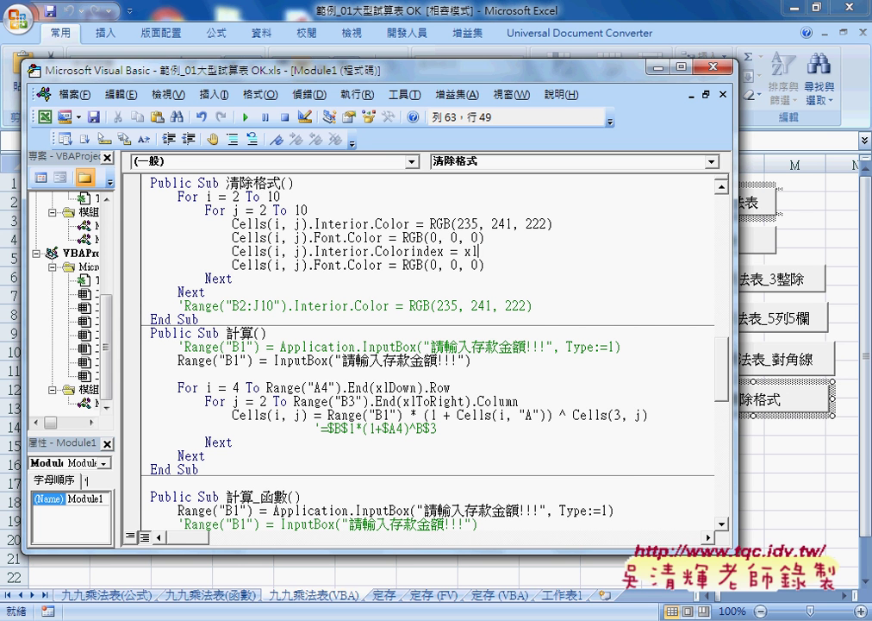
{"action": "type", "text": "non"}
{"action": "type", "text": "e"}
{"action": "mouse_move", "coordinate": [410, 252]}
{"action": "left_mouse_down"}
{"action": "mouse_move", "coordinate": [526, 256]}
{"action": "mouse_move", "coordinate": [386, 269]}
{"action": "left_mouse_up"}
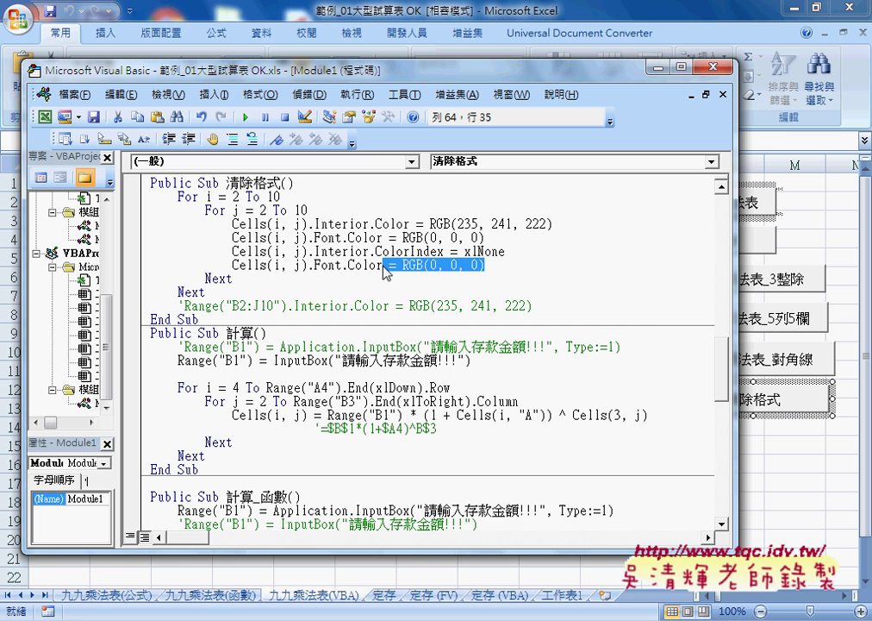
{"action": "type", "text": "index = xlnone"}
- Comment out the two original RGB lines and review the ColorIndex = xlNone code
{"action": "left_click_drag", "start_coordinate": [485, 238], "coordinate": [316, 235]}
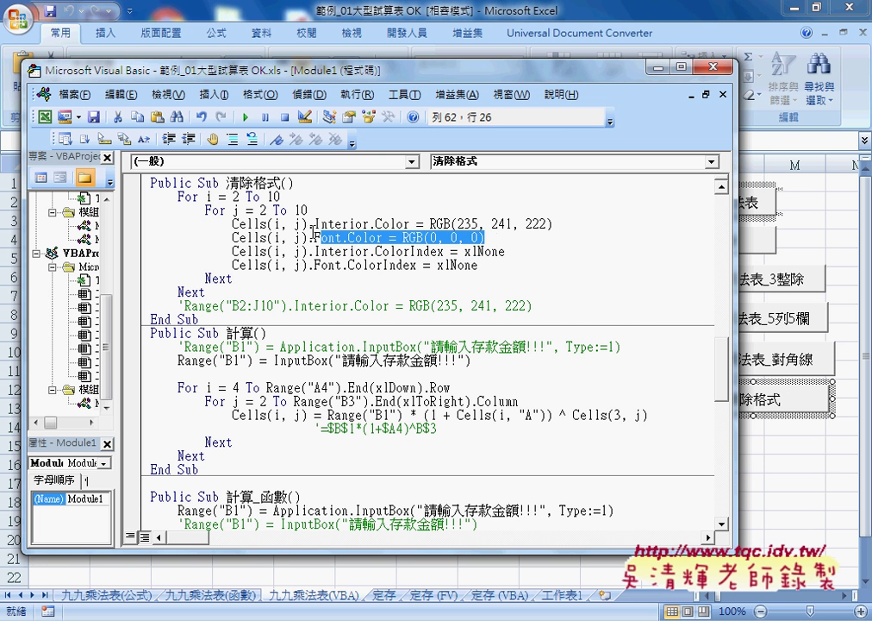
{"action": "left_click", "coordinate": [152, 223], "text": "shift"}
{"action": "left_click", "coordinate": [306, 117]}
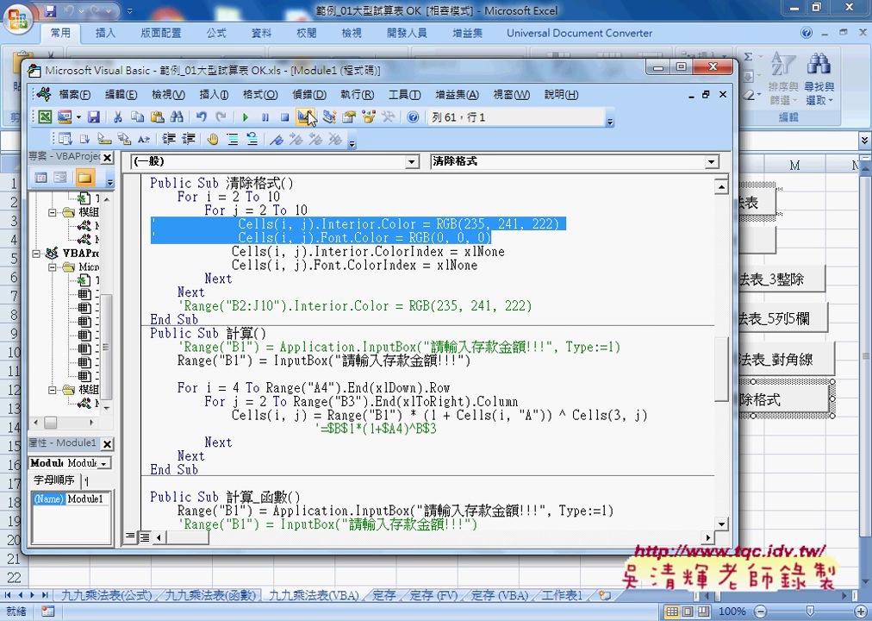
{"action": "left_click_drag", "start_coordinate": [244, 71], "coordinate": [248, 70]}
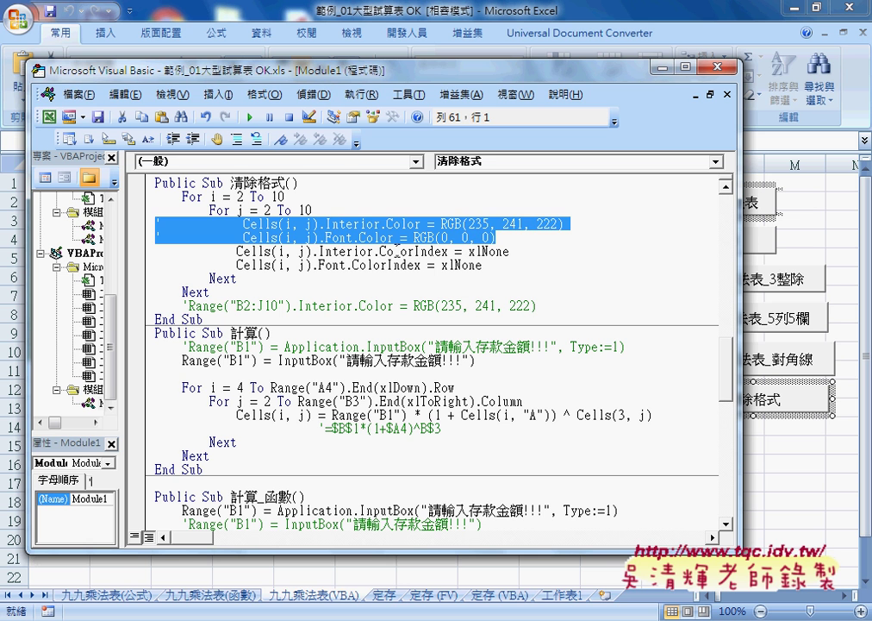
{"action": "double_click", "coordinate": [398, 251]}
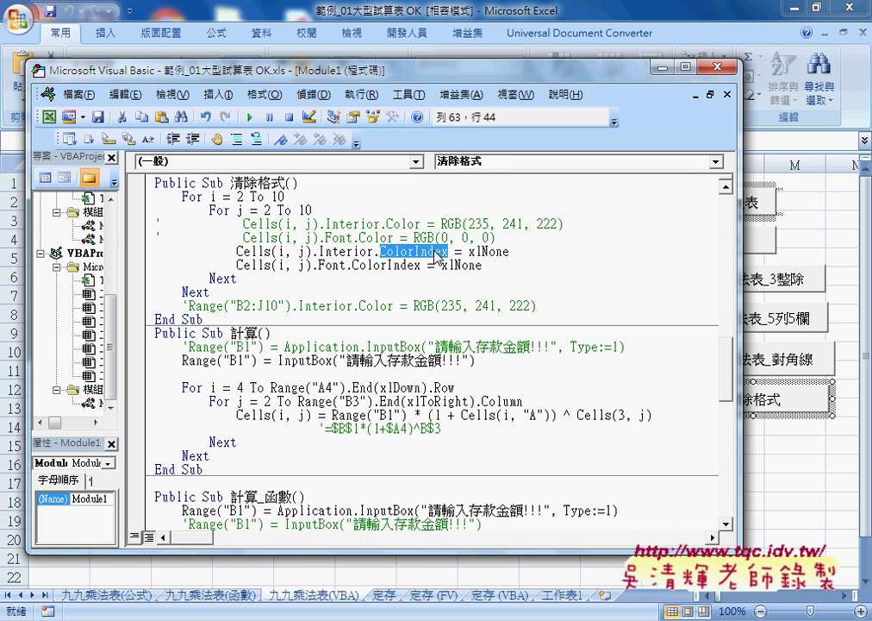
{"action": "left_click_drag", "start_coordinate": [509, 251], "coordinate": [469, 251]}
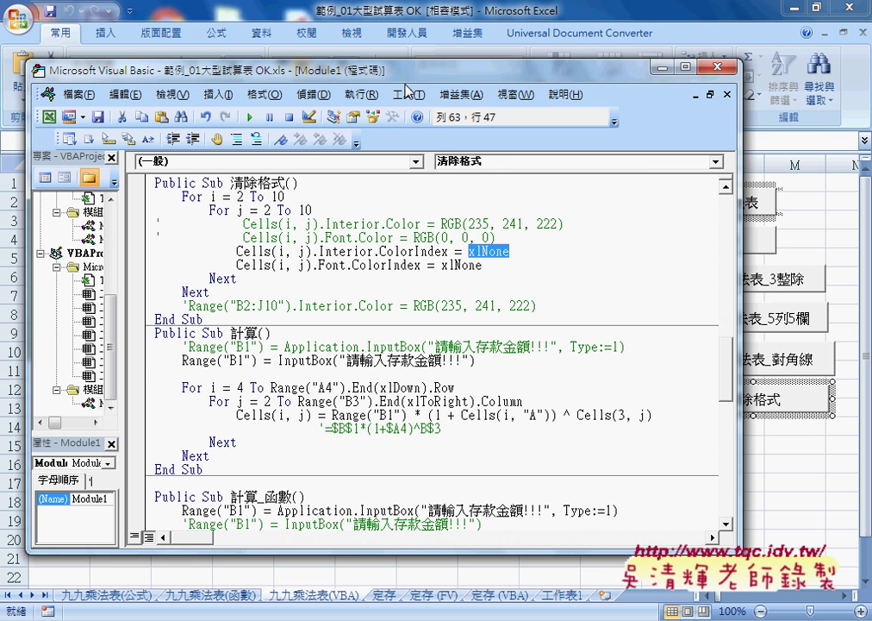
{"action": "left_click_drag", "start_coordinate": [321, 70], "coordinate": [548, 74]}
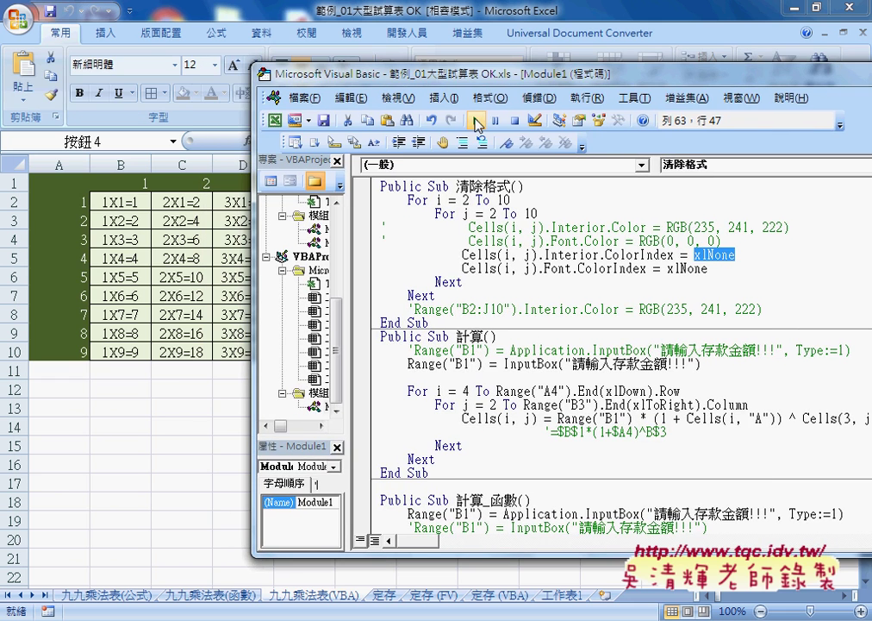
- Uncomment the RGB lines, comment out both ColorIndex = xlNone lines, and close the editor
{"action": "left_click_drag", "start_coordinate": [335, 69], "coordinate": [639, 83]}
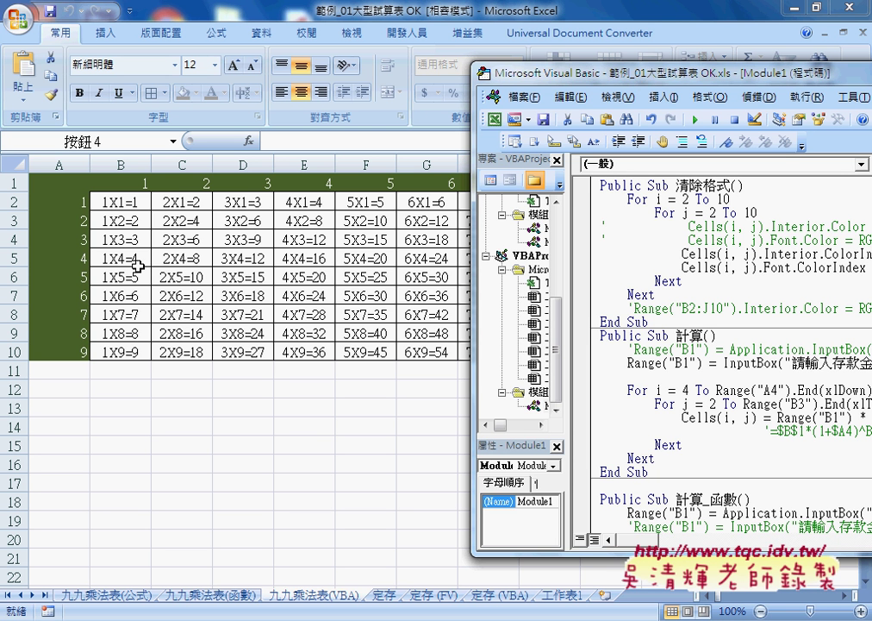
{"action": "left_click_drag", "start_coordinate": [572, 76], "coordinate": [235, 71]}
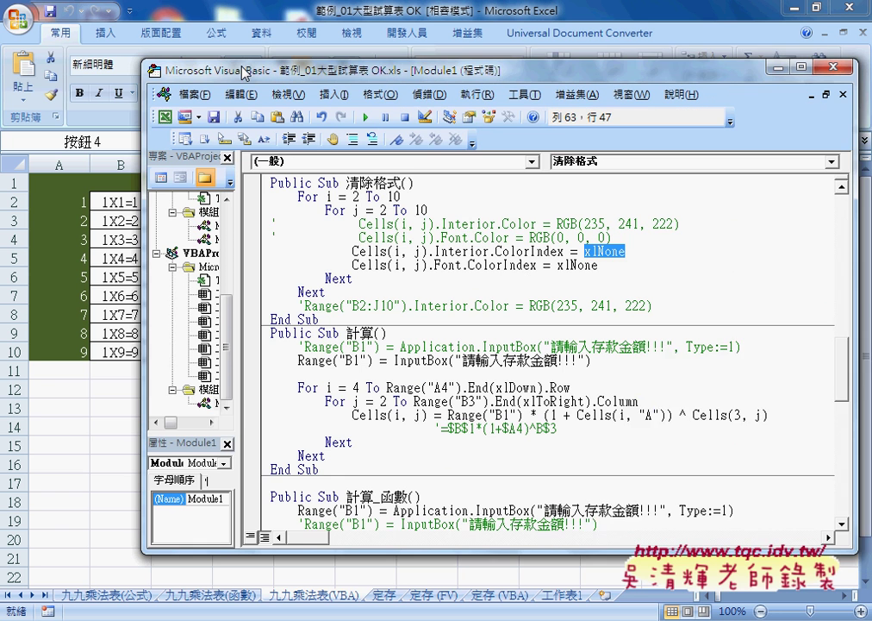
{"action": "left_click_drag", "start_coordinate": [605, 236], "coordinate": [263, 222]}
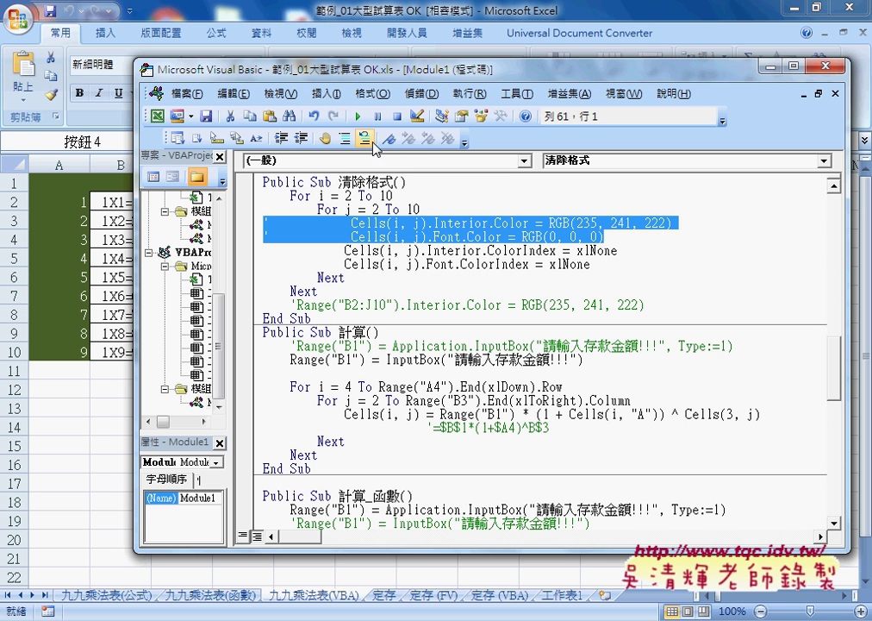
{"action": "left_click", "coordinate": [365, 138]}
{"action": "left_click_drag", "start_coordinate": [593, 264], "coordinate": [263, 250]}
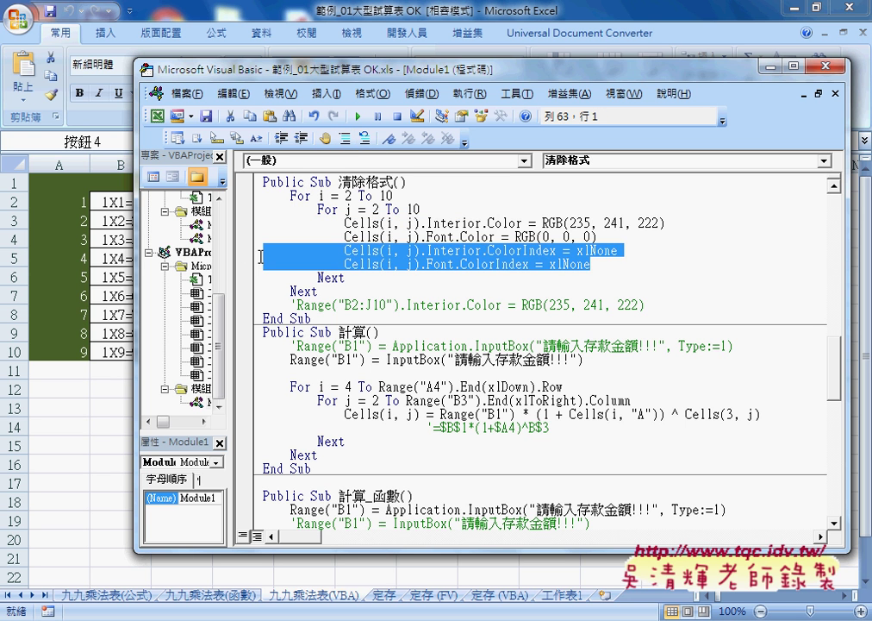
{"action": "left_click", "coordinate": [344, 138]}
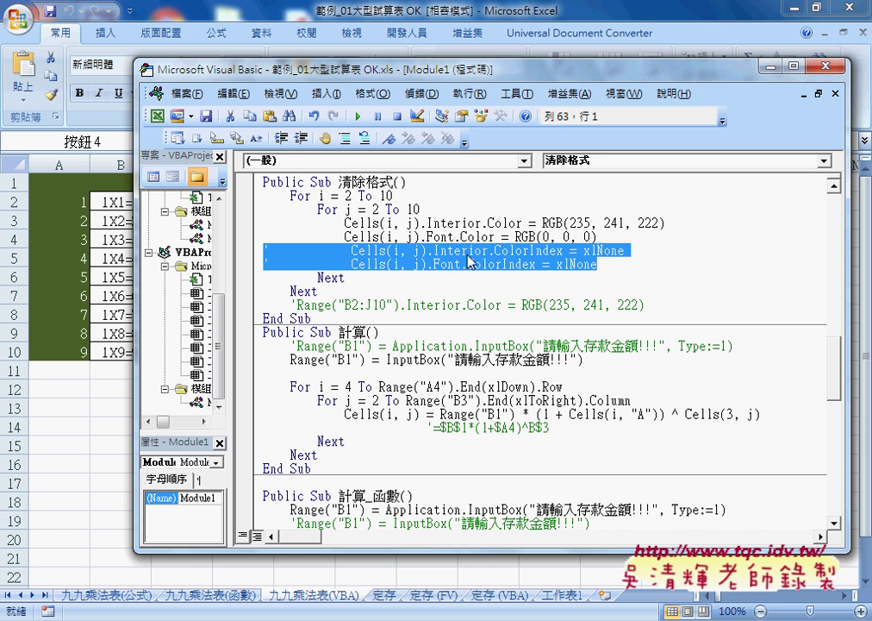
{"action": "left_click", "coordinate": [534, 250]}
{"action": "left_click_drag", "start_coordinate": [534, 250], "coordinate": [627, 251]}
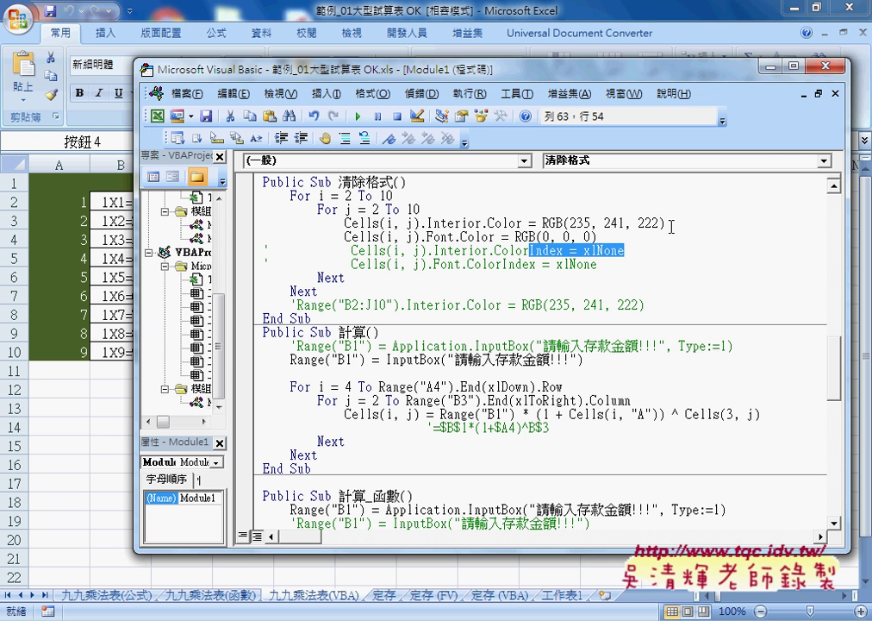
{"action": "left_click", "coordinate": [608, 52]}
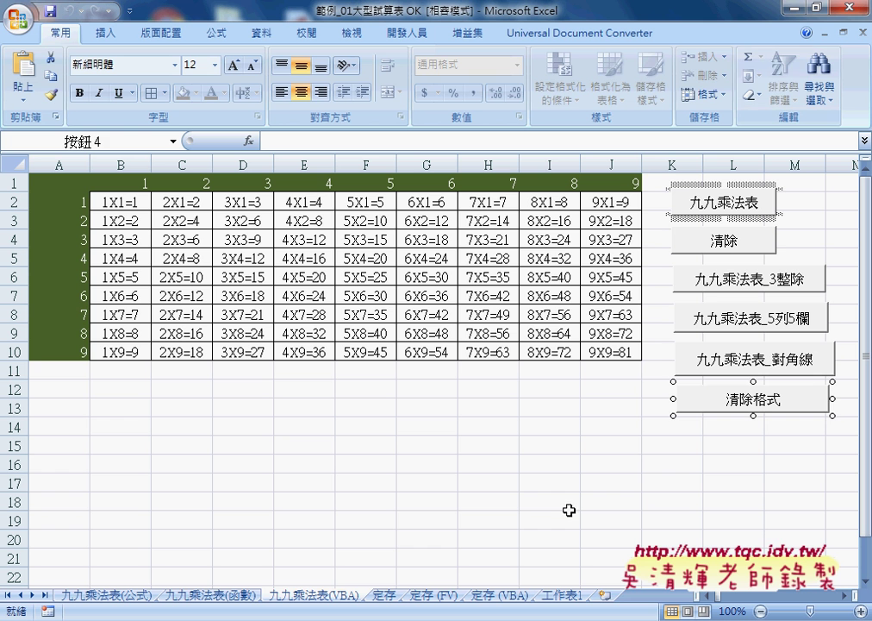
- Run 清除格式 to restore the table's light-green fill and black text, then check the table range
{"action": "left_click", "coordinate": [554, 488]}
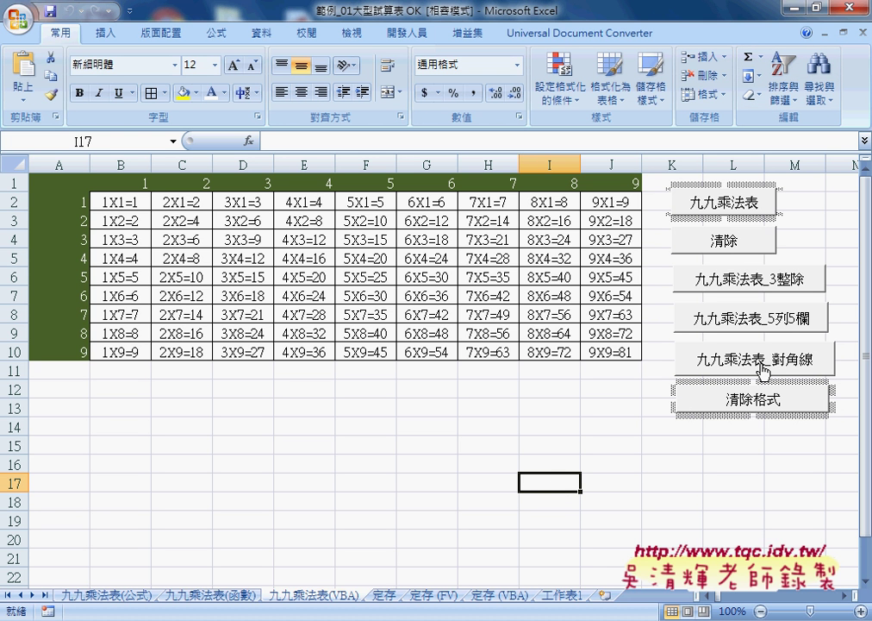
{"action": "left_click", "coordinate": [765, 407]}
{"action": "left_click", "coordinate": [765, 407]}
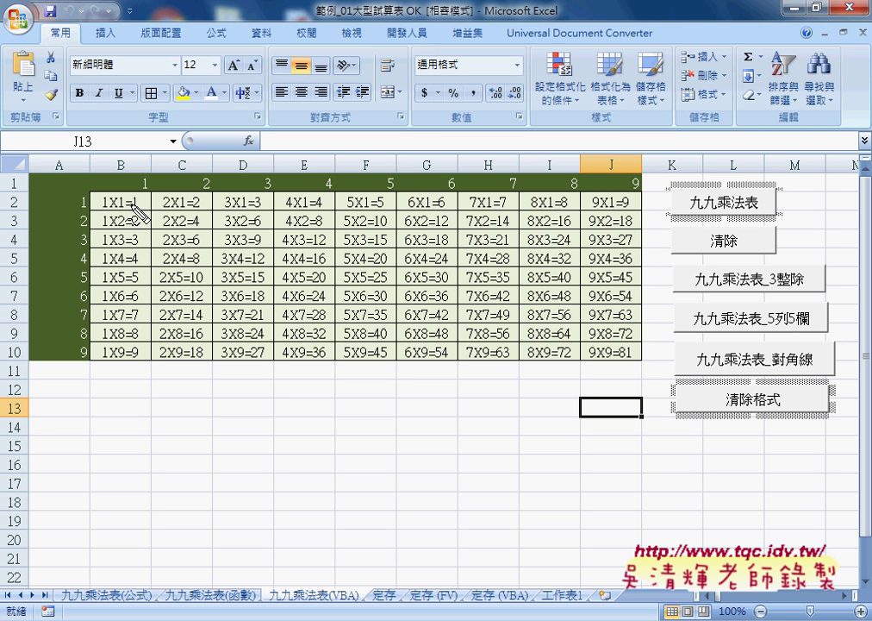
{"action": "left_click_drag", "start_coordinate": [132, 204], "coordinate": [239, 259]}
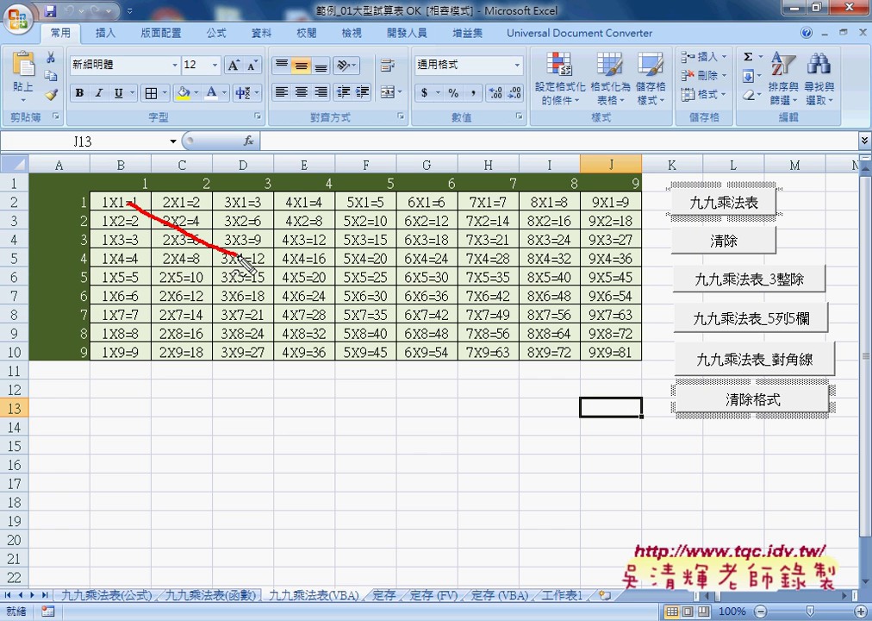
{"action": "mouse_move", "coordinate": [125, 200]}
{"action": "left_mouse_down"}
{"action": "mouse_move", "coordinate": [279, 259]}
{"action": "mouse_move", "coordinate": [639, 356]}
{"action": "left_mouse_up"}
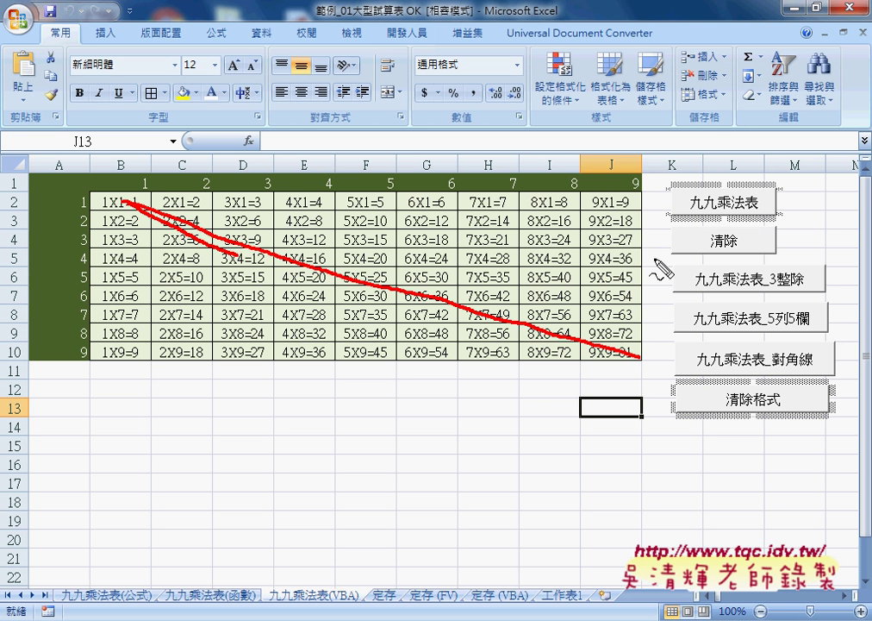
{"action": "mouse_move", "coordinate": [638, 194]}
{"action": "left_mouse_down"}
{"action": "mouse_move", "coordinate": [431, 275]}
{"action": "mouse_move", "coordinate": [329, 290]}
{"action": "mouse_move", "coordinate": [203, 332]}
{"action": "mouse_move", "coordinate": [97, 354]}
{"action": "left_mouse_up"}
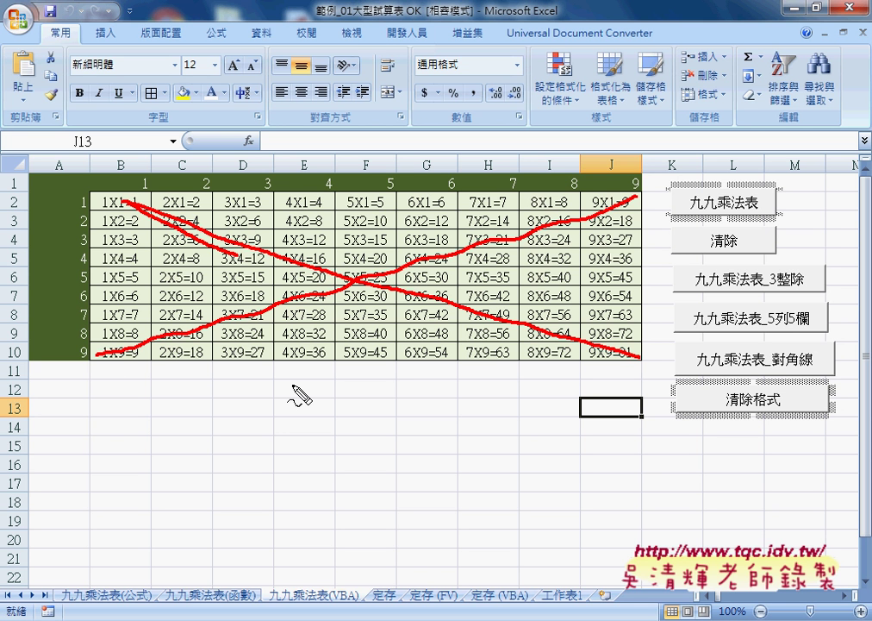
{"action": "key", "text": "Escape"}
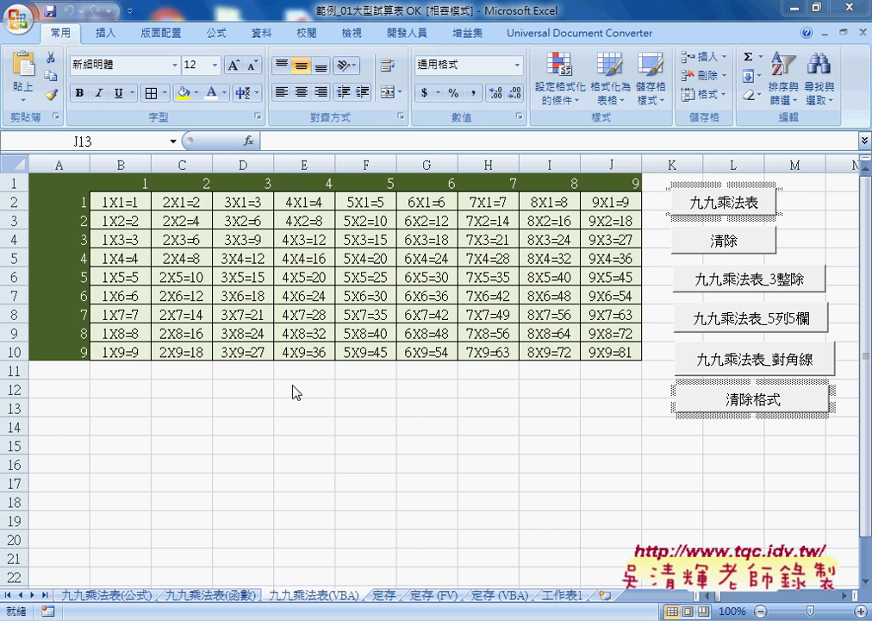
- Run 九九乘法表_對角線 and inspect the yellow main diagonal starting at 1X1=1
{"action": "left_click", "coordinate": [770, 367]}
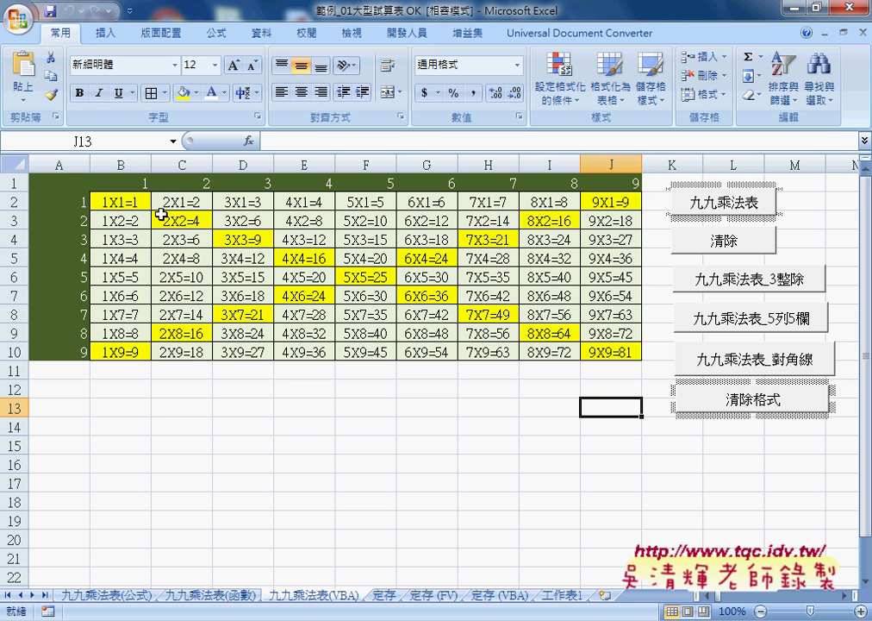
{"action": "left_click", "coordinate": [121, 201]}
{"action": "left_click", "coordinate": [180, 226]}
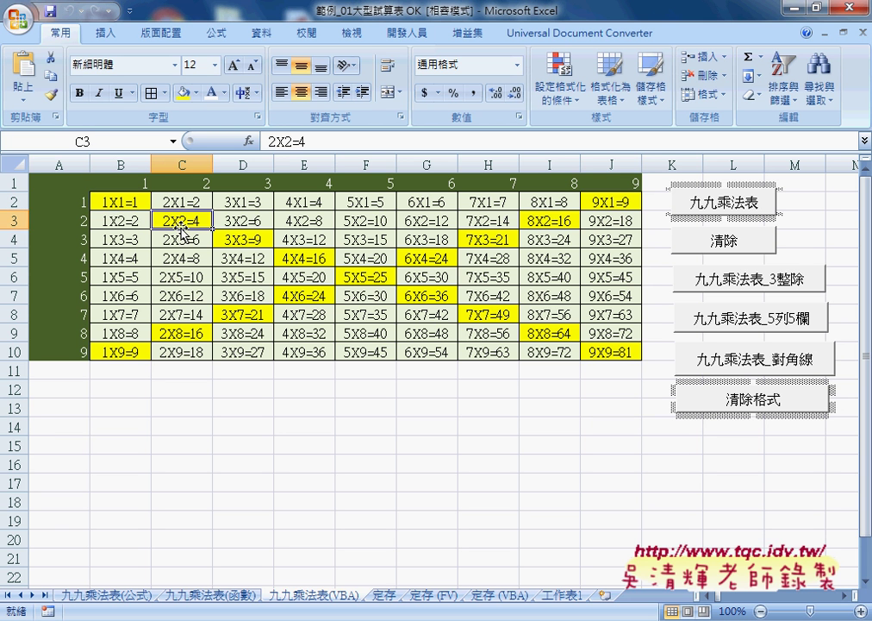
{"action": "left_click", "coordinate": [238, 243]}
{"action": "left_click", "coordinate": [298, 258]}
{"action": "left_click", "coordinate": [362, 277]}
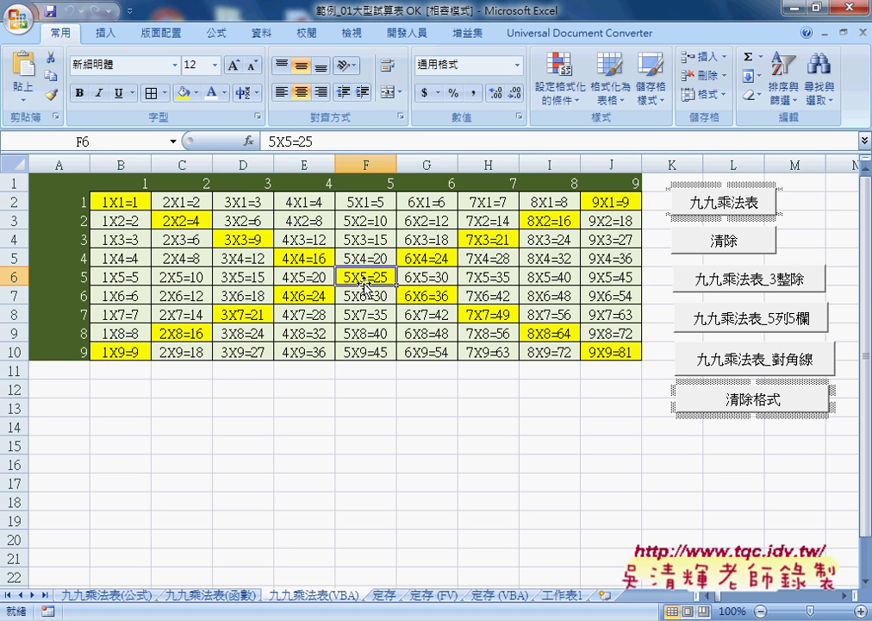
{"action": "left_click", "coordinate": [424, 296]}
- Trace the yellow reverse diagonal from 9X1=9 through 8X2=16 and 7X3=21 down to D8
{"action": "left_click", "coordinate": [559, 224]}
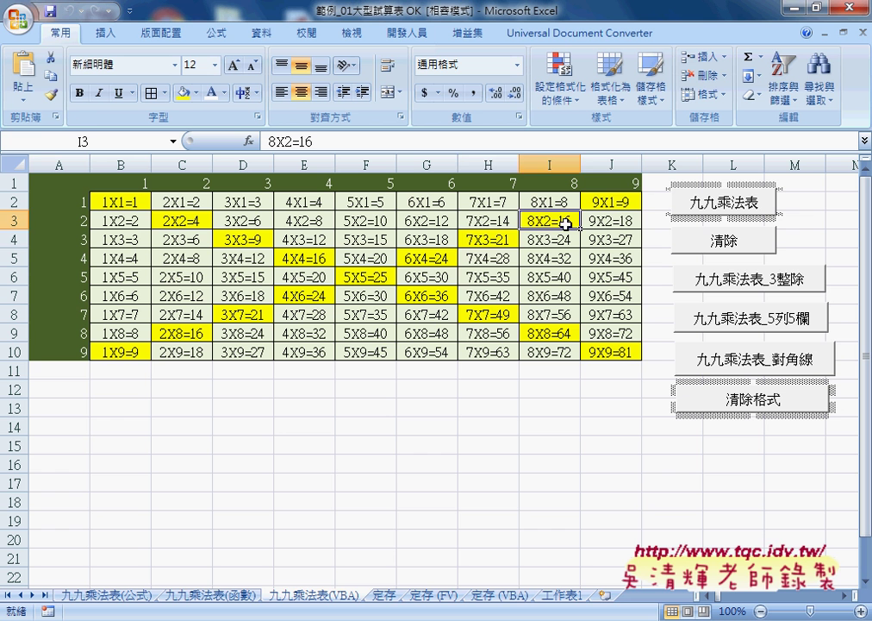
{"action": "left_click", "coordinate": [487, 241]}
{"action": "left_click", "coordinate": [549, 221]}
{"action": "left_click", "coordinate": [598, 201]}
{"action": "left_click", "coordinate": [558, 220]}
{"action": "left_click", "coordinate": [489, 239]}
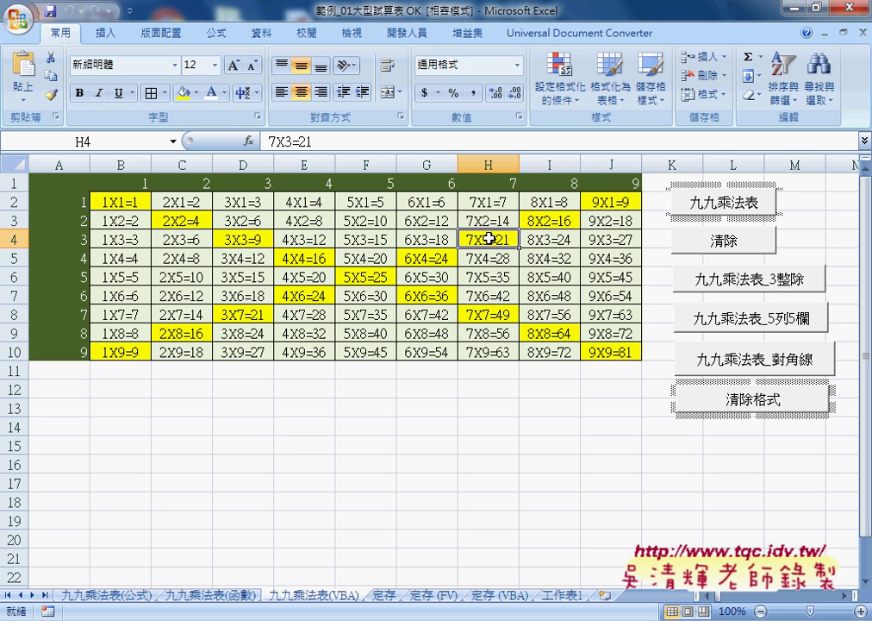
{"action": "left_click", "coordinate": [435, 259]}
{"action": "left_click", "coordinate": [616, 201]}
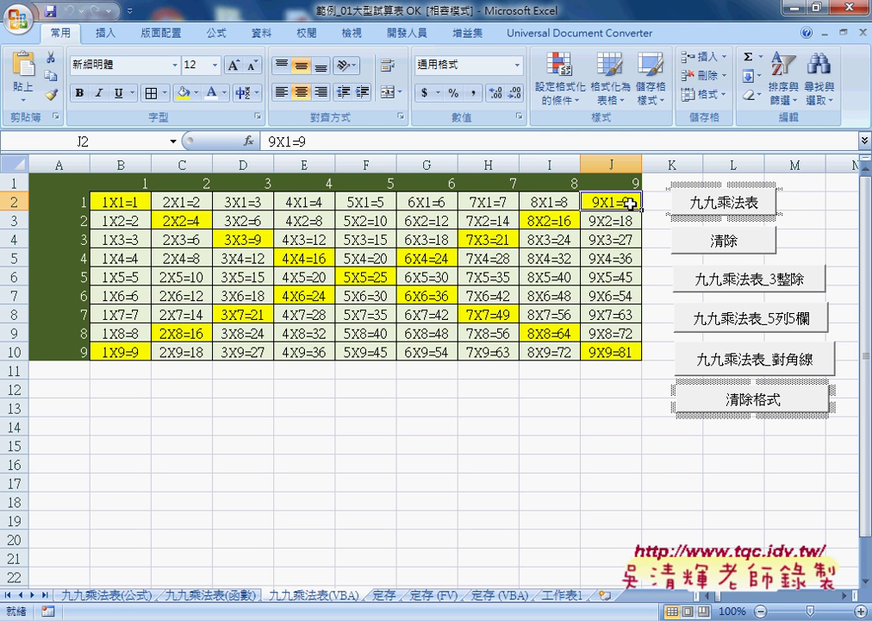
{"action": "left_click", "coordinate": [556, 221]}
{"action": "left_click", "coordinate": [480, 240]}
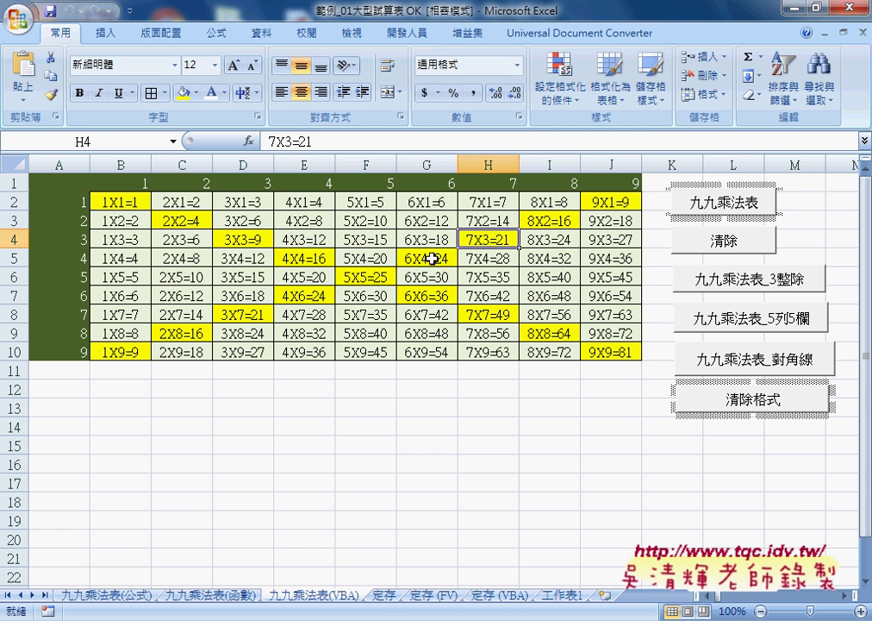
{"action": "left_click", "coordinate": [407, 257]}
{"action": "left_click", "coordinate": [366, 274]}
{"action": "left_click", "coordinate": [304, 295]}
{"action": "left_click", "coordinate": [243, 314]}
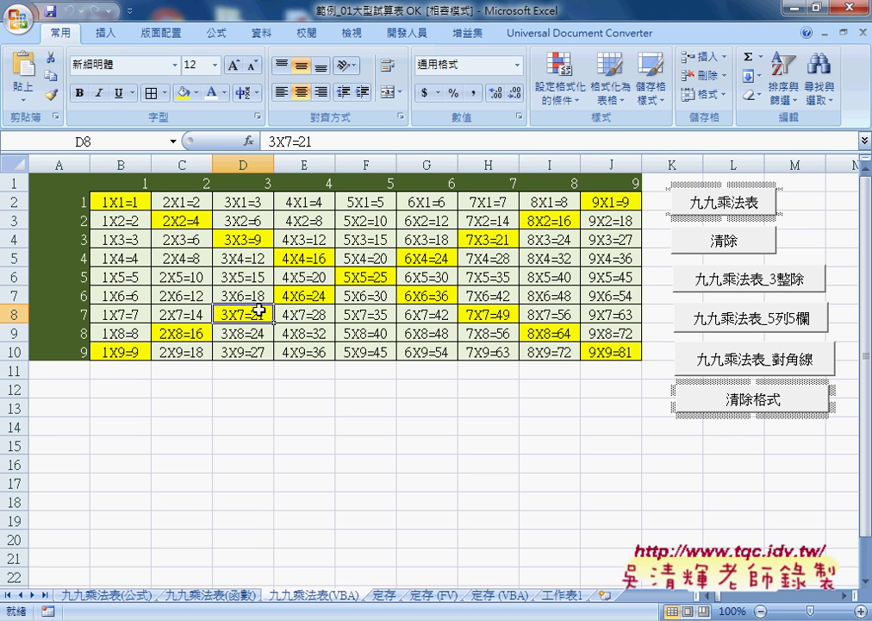
- Open the 九九乘法表_對角線 button's macro code for editing
{"action": "left_click", "coordinate": [799, 361]}
{"action": "right_click", "coordinate": [800, 361]}
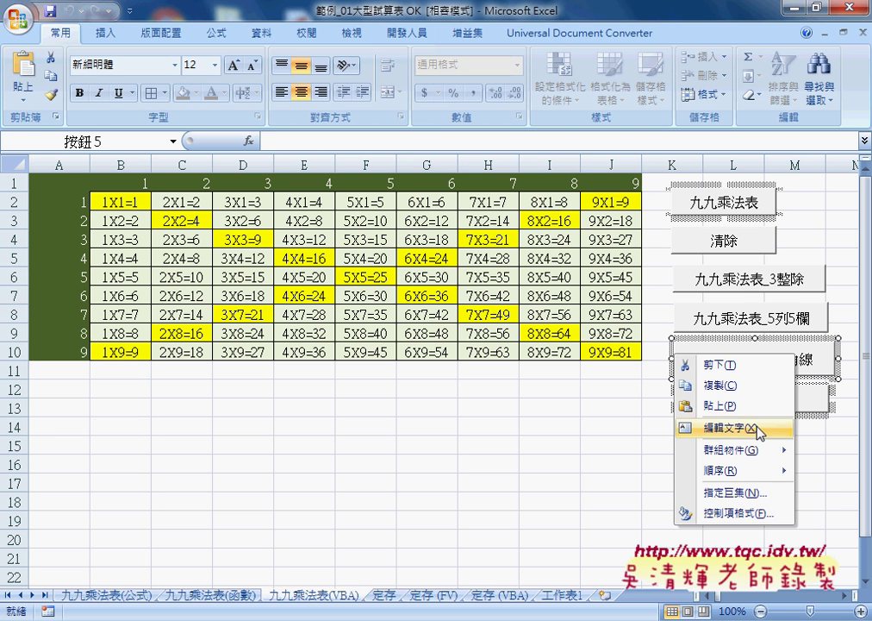
{"action": "left_click", "coordinate": [745, 493]}
{"action": "left_click", "coordinate": [830, 385]}
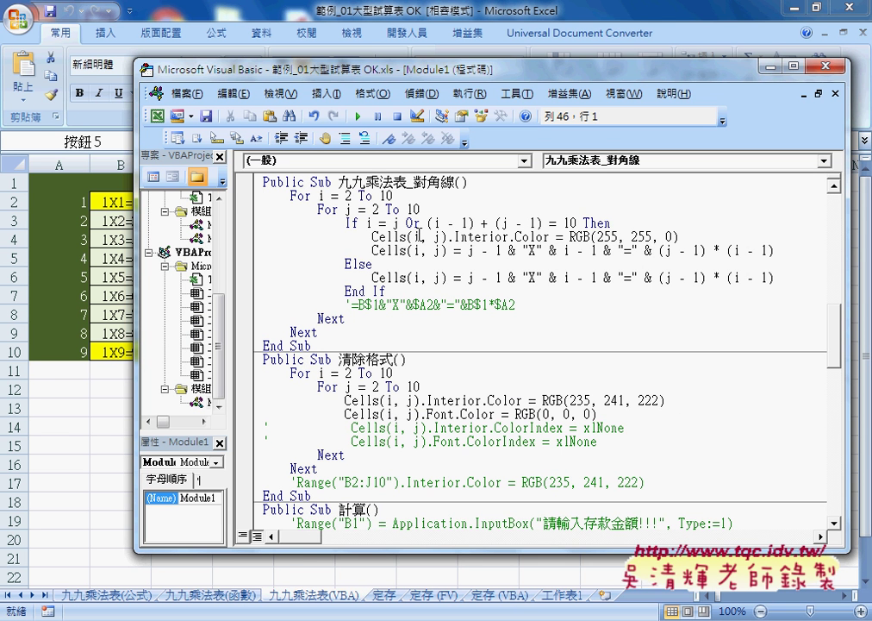
{"action": "left_click_drag", "start_coordinate": [368, 222], "coordinate": [579, 222]}
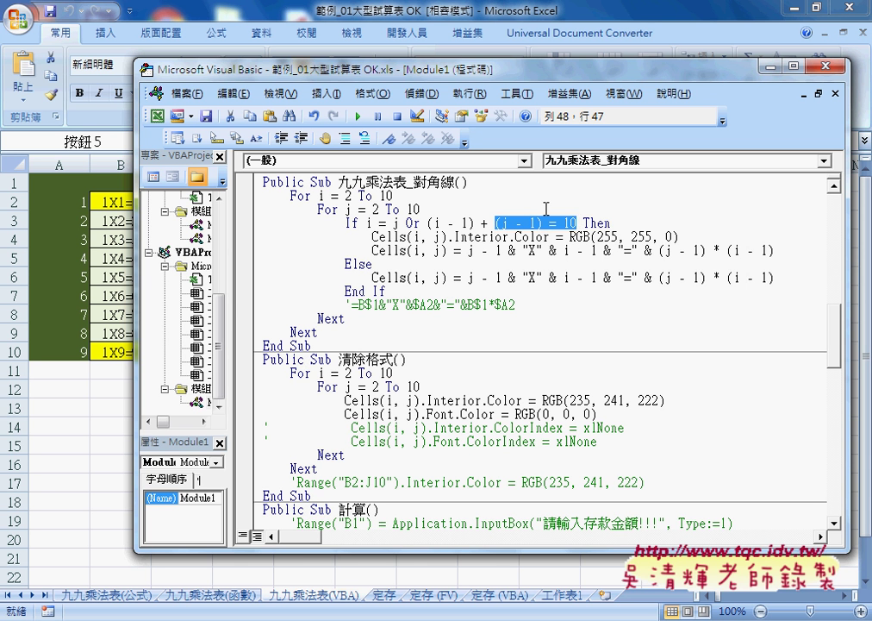
{"action": "left_click_drag", "start_coordinate": [263, 195], "coordinate": [420, 209]}
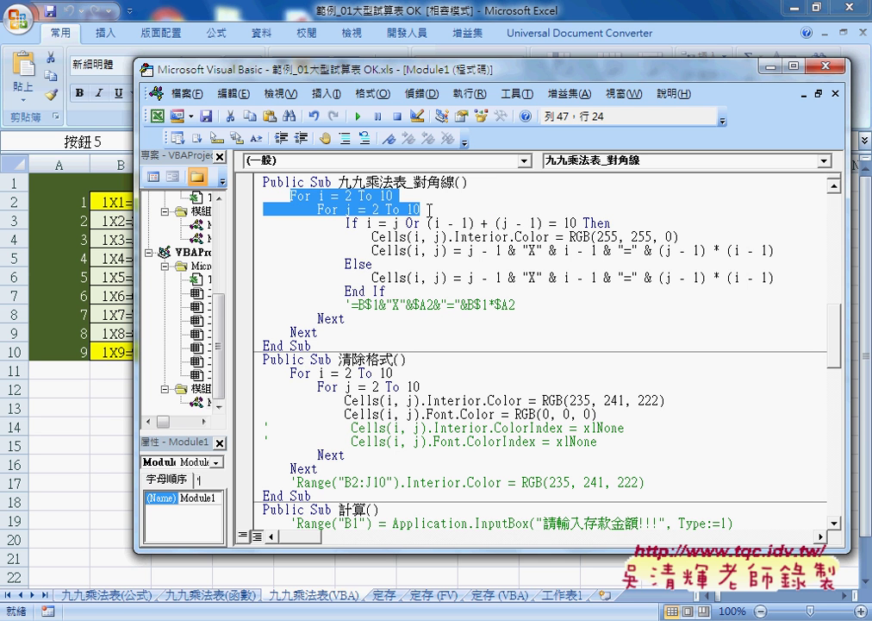
{"action": "left_click_drag", "start_coordinate": [346, 223], "coordinate": [380, 223]}
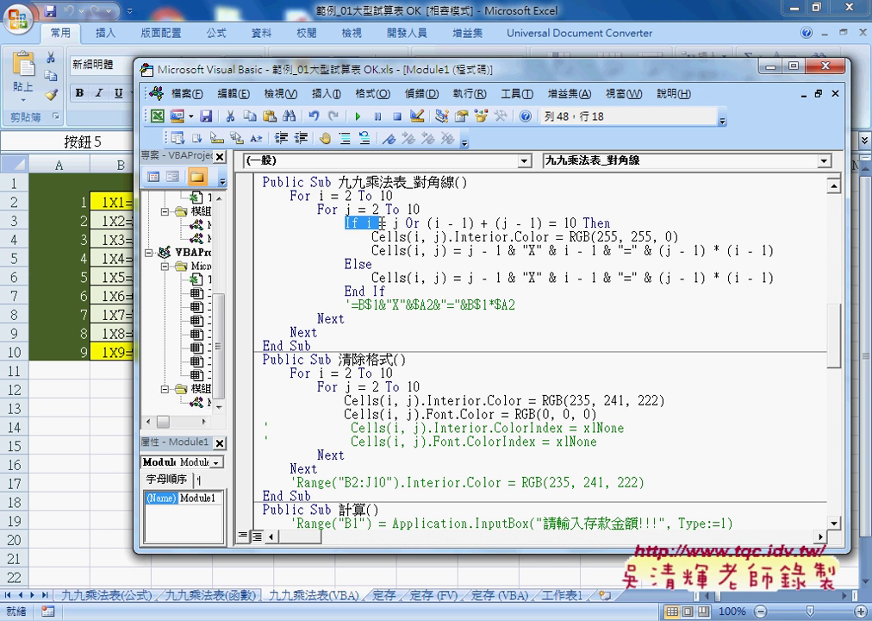
{"action": "left_click_drag", "start_coordinate": [372, 236], "coordinate": [690, 236]}
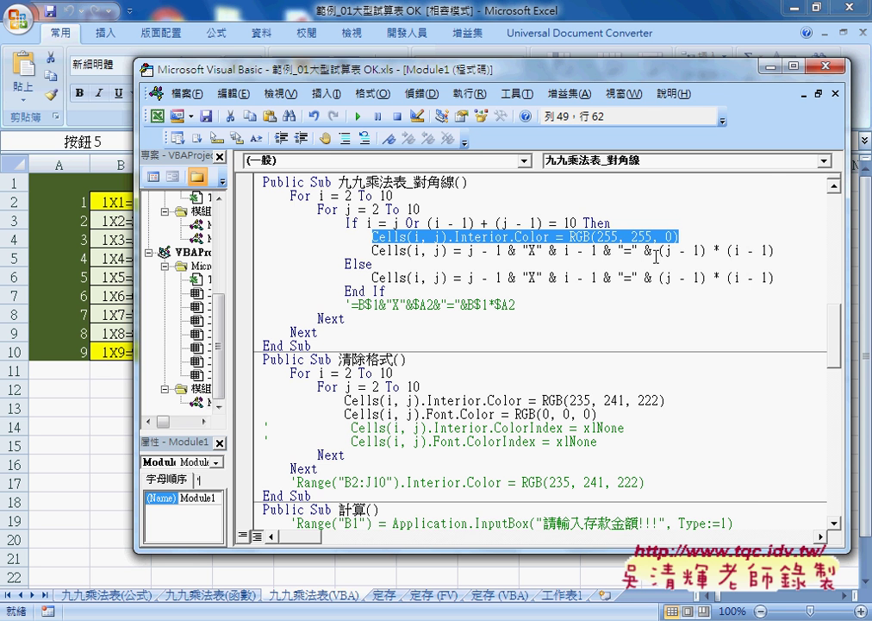
- Close the VBA editor and browse the 公式, 函數 and VBA multiplication-table sheets
{"action": "left_click", "coordinate": [827, 69]}
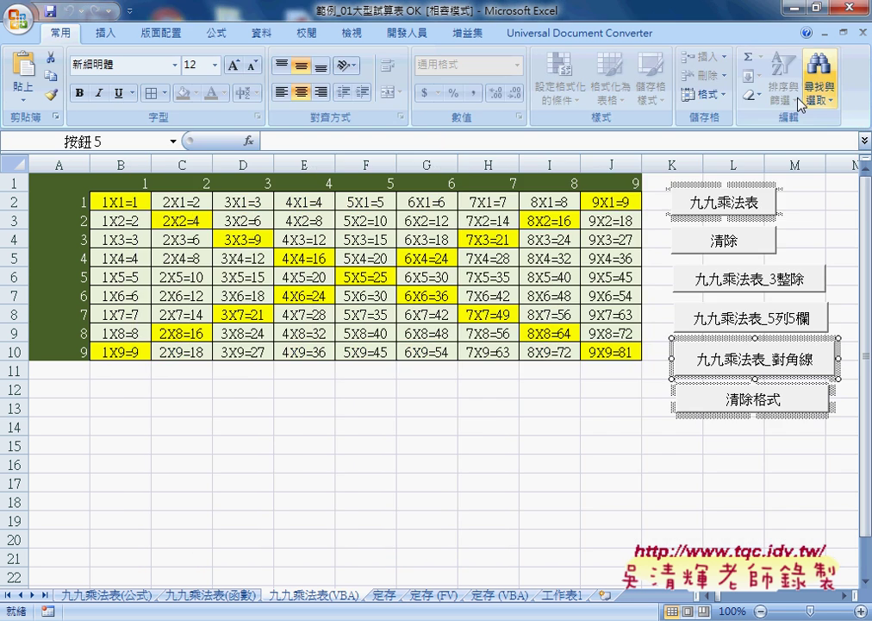
{"action": "left_click", "coordinate": [105, 594]}
{"action": "left_click", "coordinate": [205, 596]}
{"action": "left_click", "coordinate": [328, 595]}
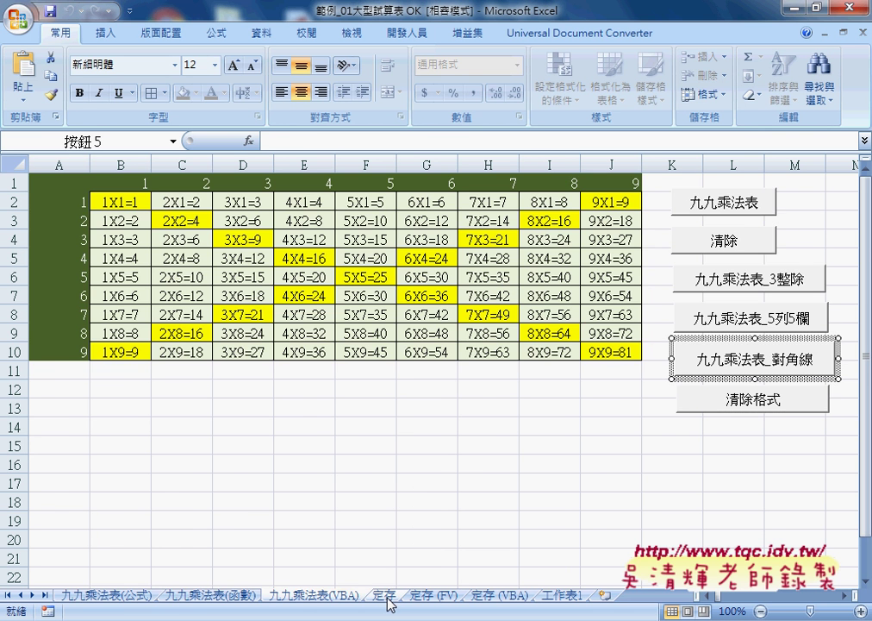
- Clear the 定存 sheet's B4:K19 interest values, view 定存 (FV), then open 定存 (VBA)
{"action": "left_click", "coordinate": [387, 597]}
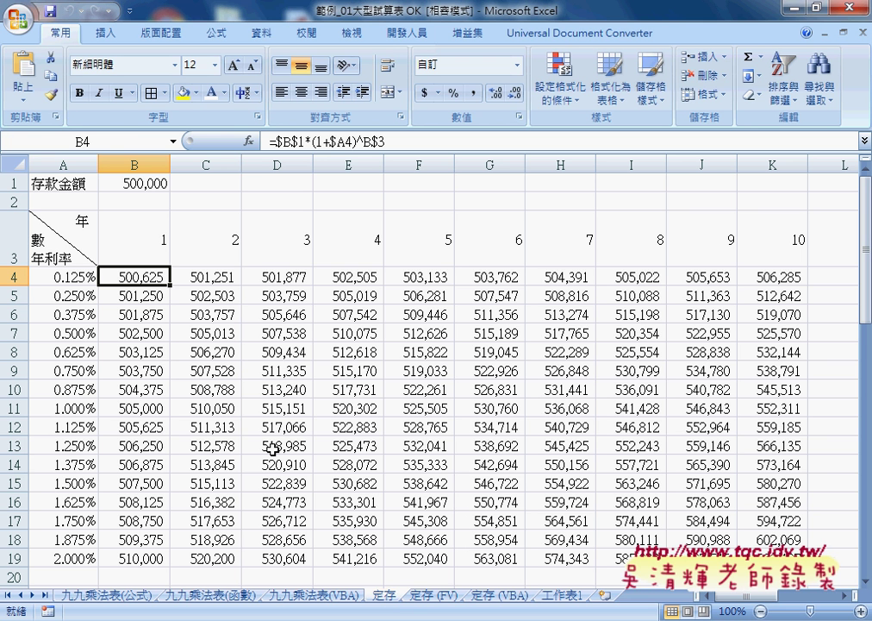
{"action": "mouse_move", "coordinate": [125, 278]}
{"action": "left_mouse_down"}
{"action": "mouse_move", "coordinate": [236, 370]}
{"action": "mouse_move", "coordinate": [772, 558]}
{"action": "left_mouse_up"}
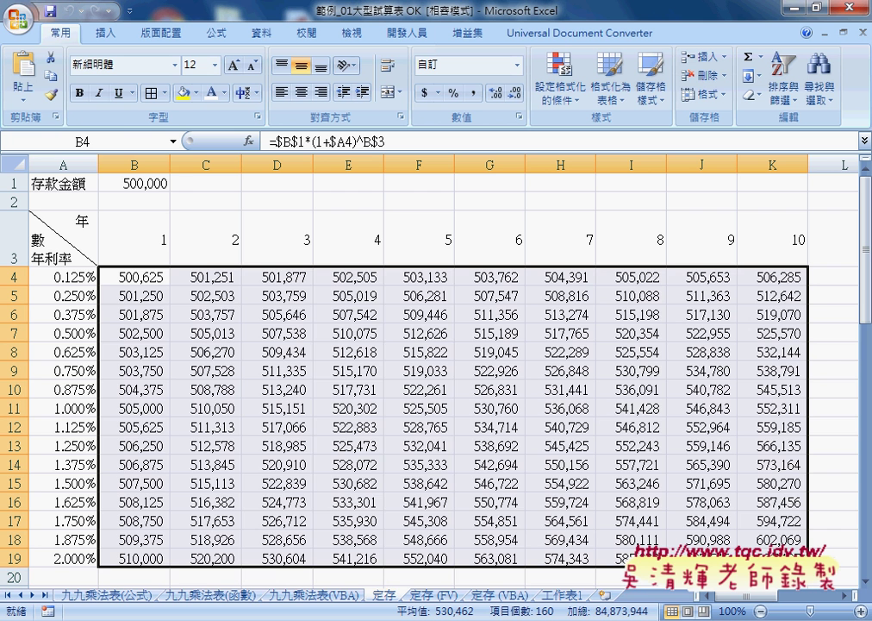
{"action": "key", "text": "Delete"}
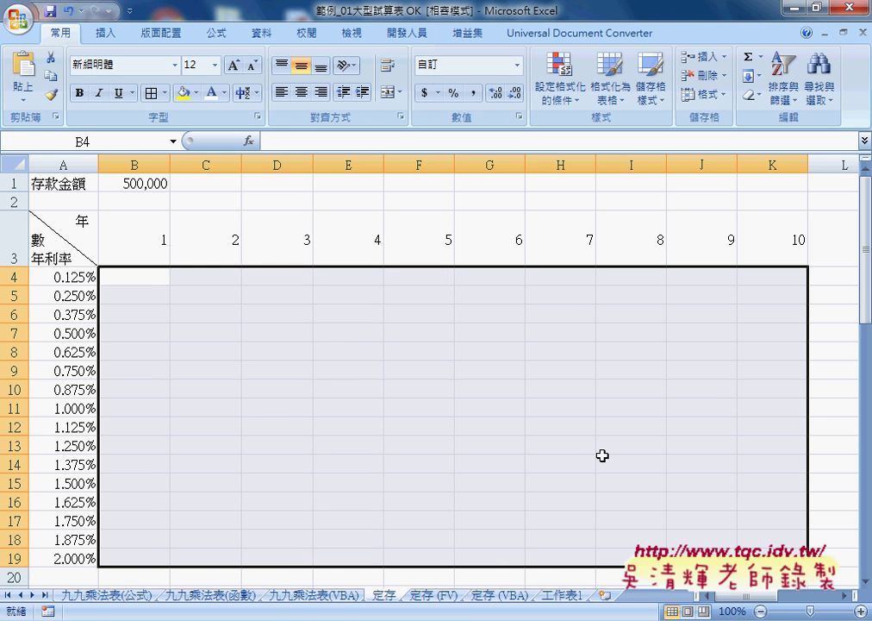
{"action": "left_click", "coordinate": [146, 277]}
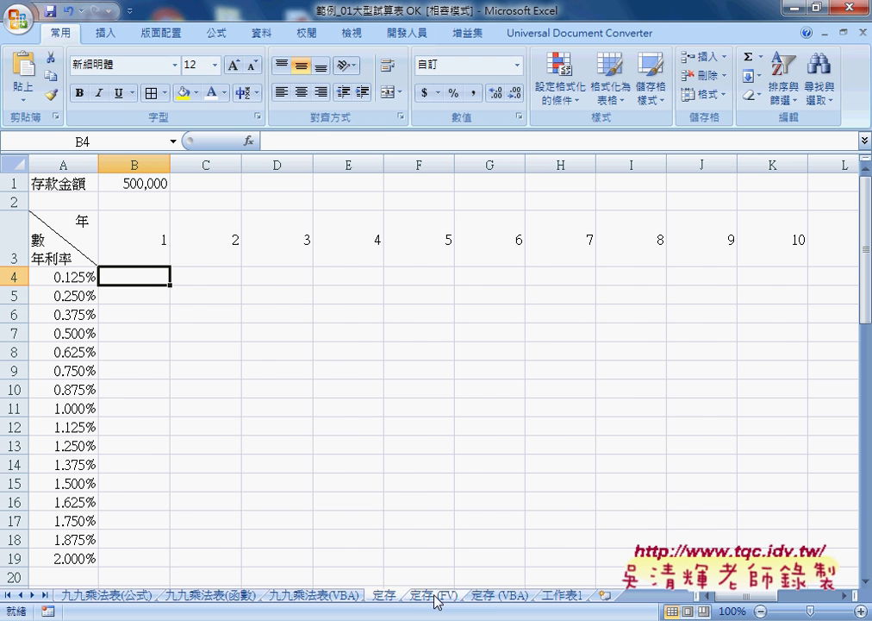
{"action": "left_click", "coordinate": [433, 596]}
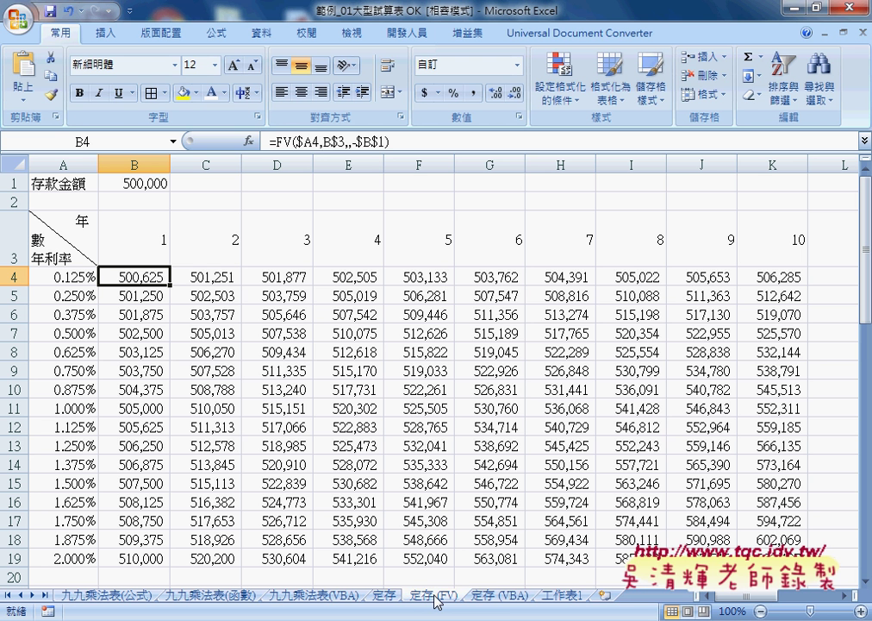
{"action": "left_click", "coordinate": [499, 596]}
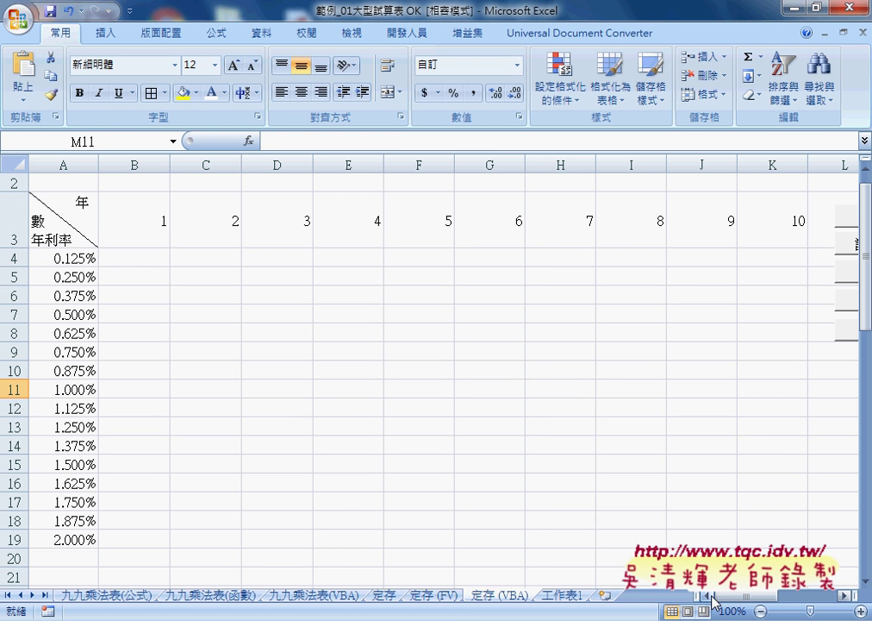
- Zoom to 90%, compute the table for a 200000 deposit, then clear it with 計算清除
{"action": "left_click", "coordinate": [759, 611]}
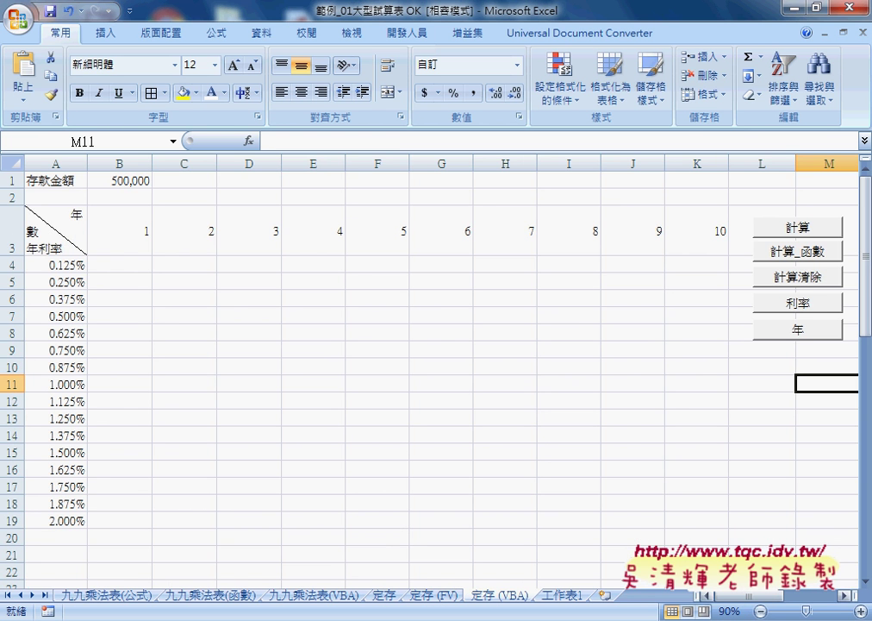
{"action": "left_click", "coordinate": [782, 227]}
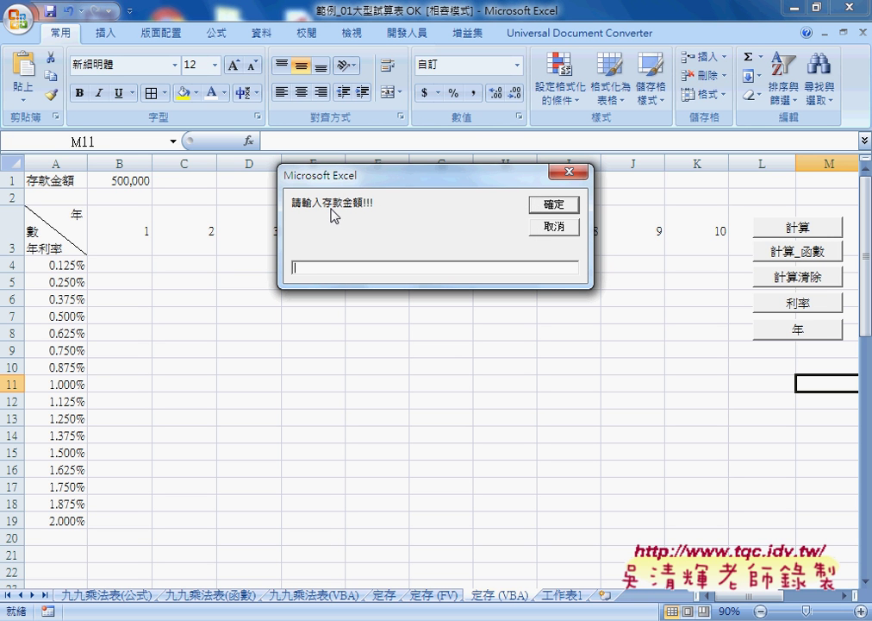
{"action": "type", "text": "200000"}
{"action": "left_click_drag", "start_coordinate": [327, 267], "coordinate": [288, 268]}
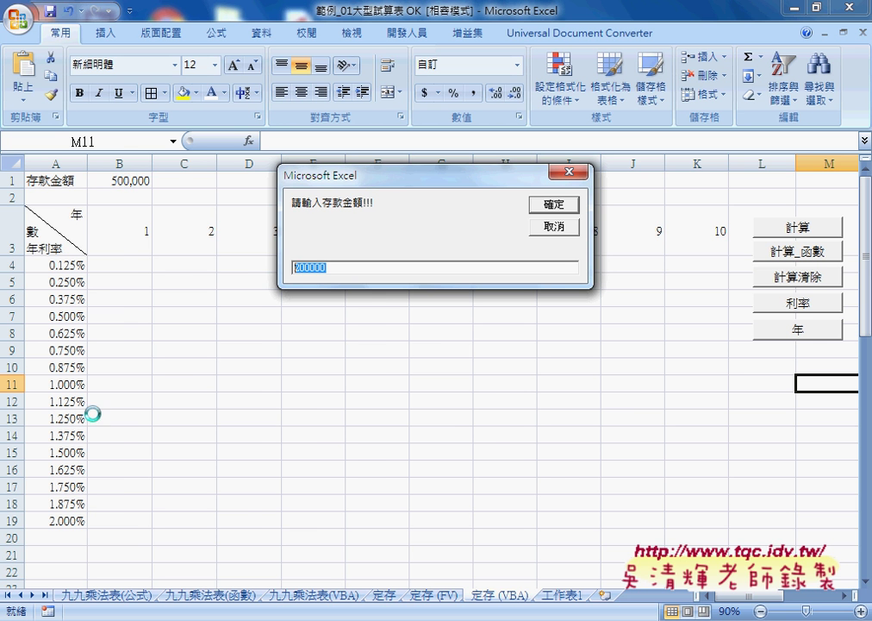
{"action": "left_click", "coordinate": [549, 207]}
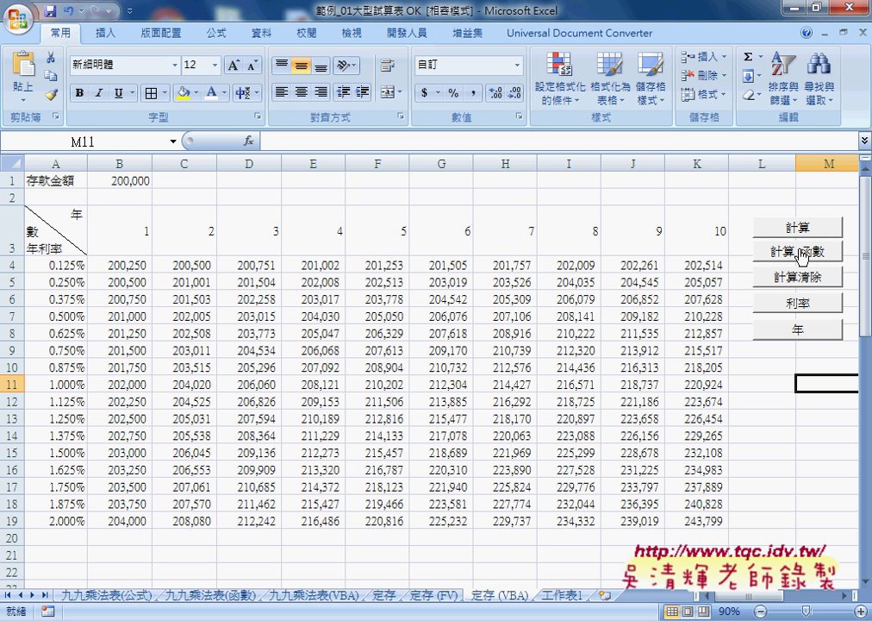
{"action": "left_click", "coordinate": [806, 280]}
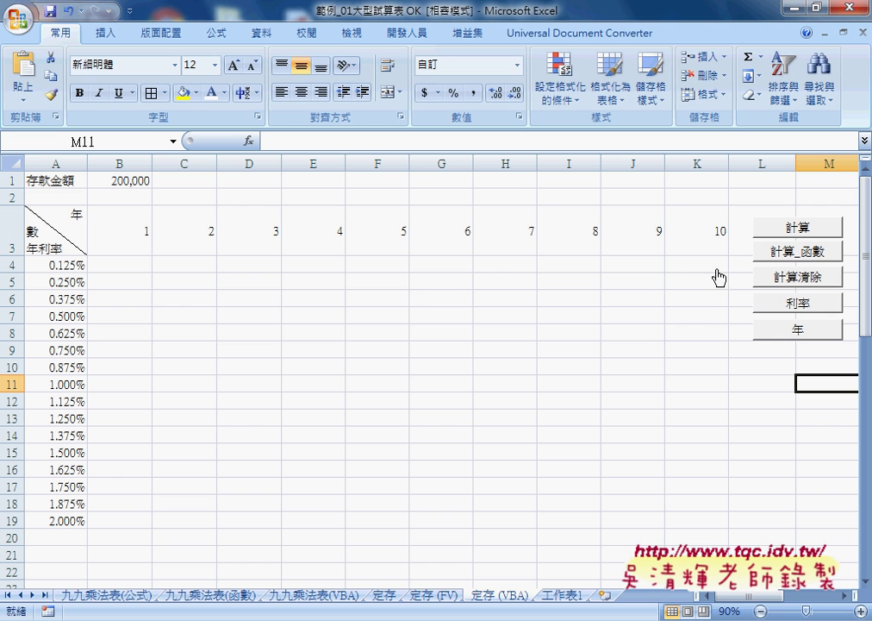
- Enter 3 as the maximum interest rate so the rate column extends to 3.000%
{"action": "left_click", "coordinate": [813, 307]}
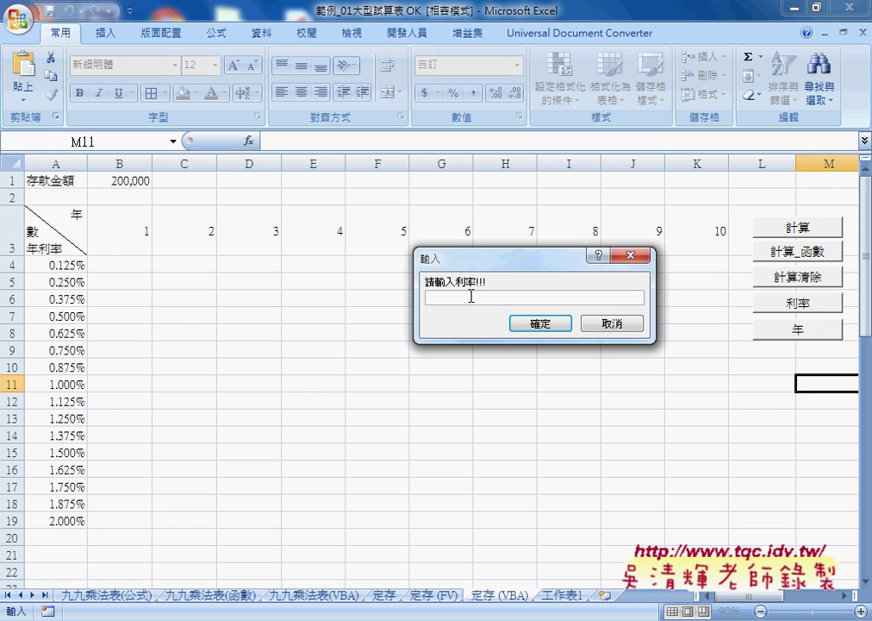
{"action": "type", "text": "3"}
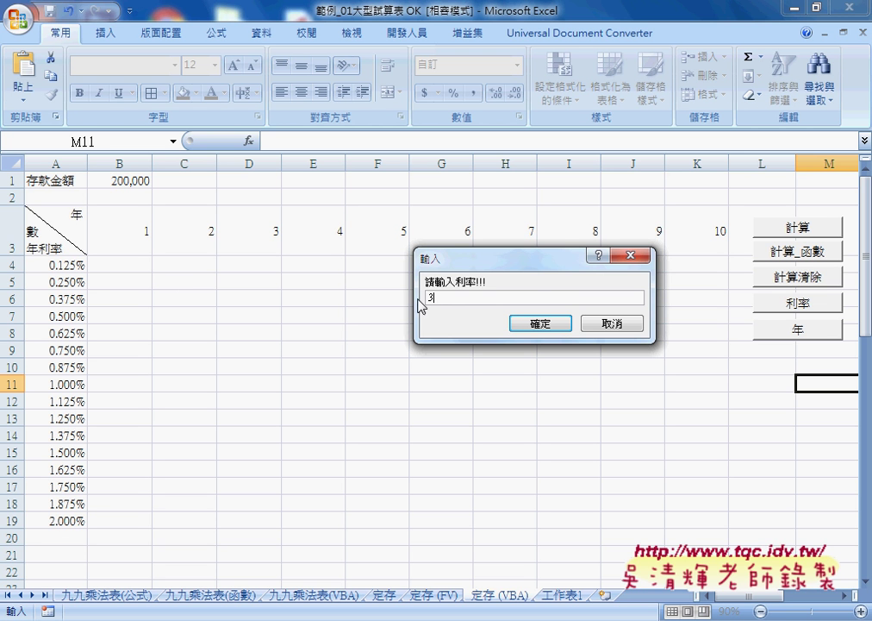
{"action": "left_click", "coordinate": [541, 324]}
{"action": "scroll", "coordinate": [258, 386], "scroll_direction": "down", "scroll_amount": 2}
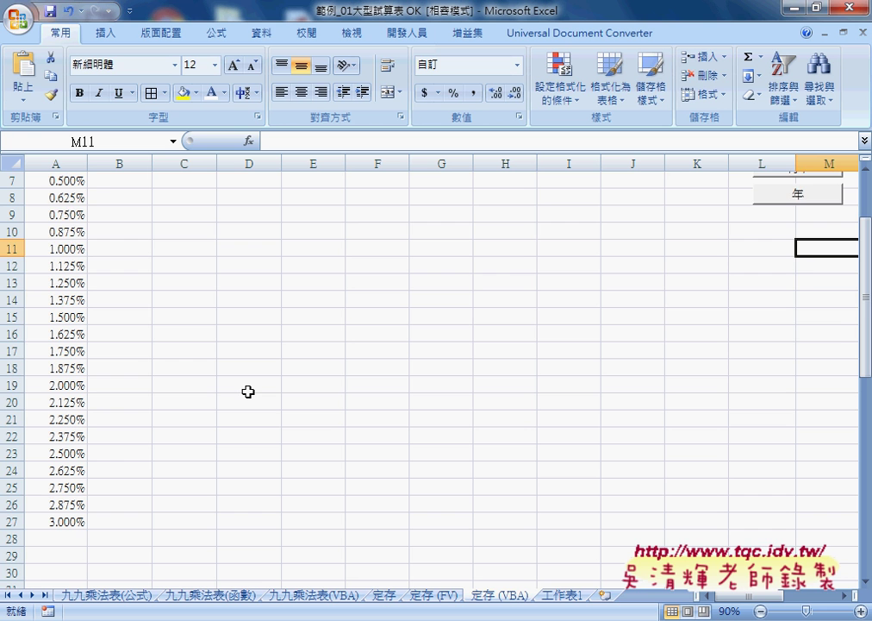
{"action": "scroll", "coordinate": [248, 391], "scroll_direction": "up", "scroll_amount": 2}
- Enter 8 years so the year headers run from 1 to 8
{"action": "left_click", "coordinate": [788, 341]}
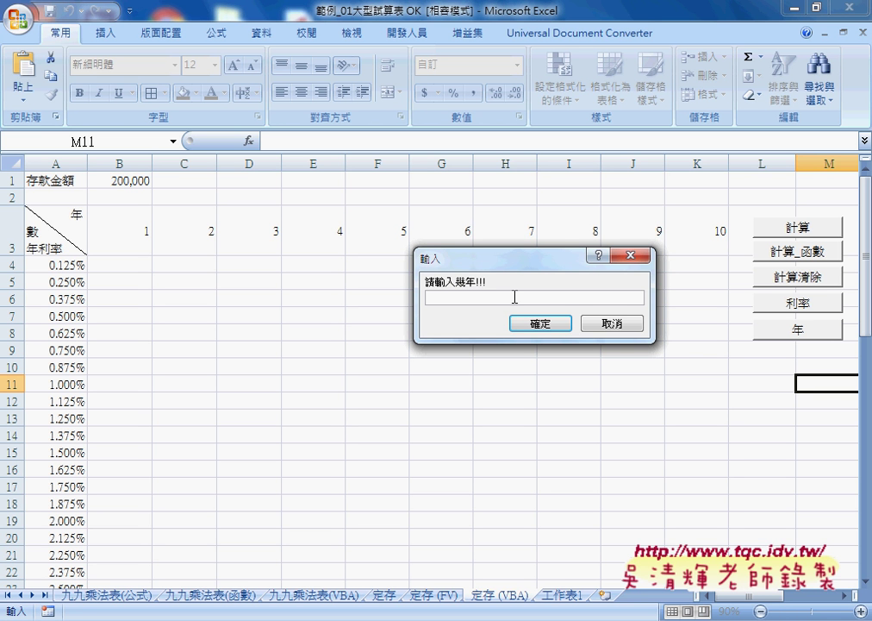
{"action": "type", "text": "8"}
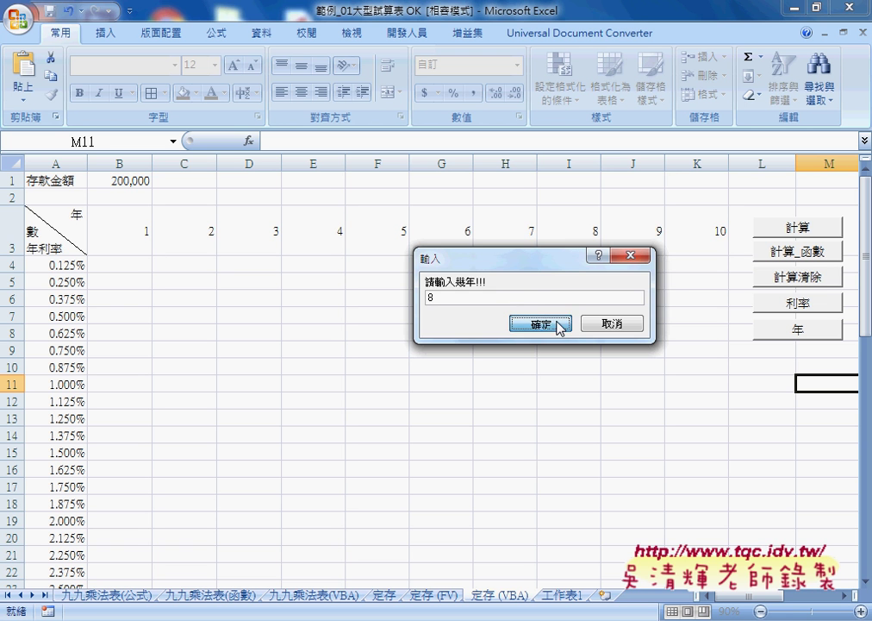
{"action": "left_click", "coordinate": [540, 324]}
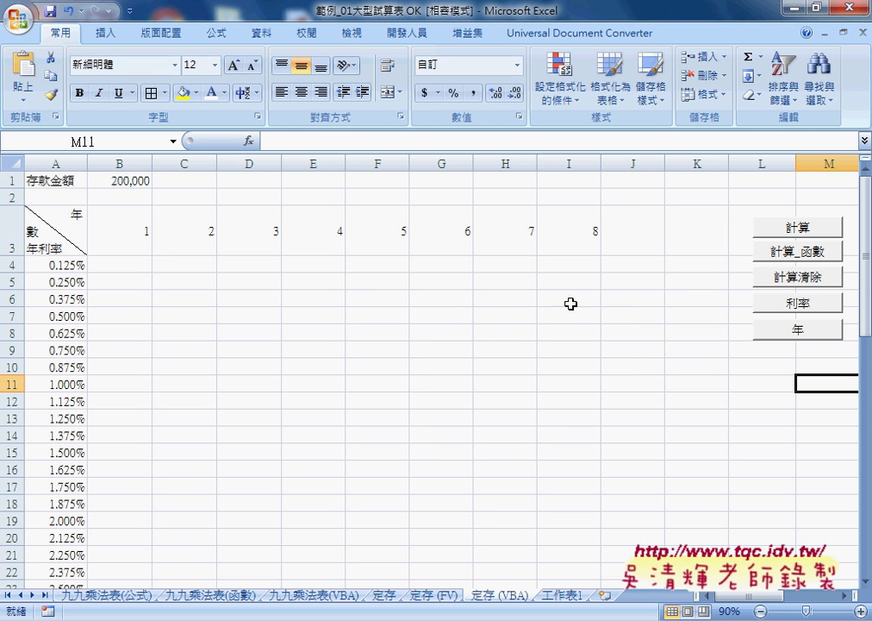
- Run 計算 with a 600000 deposit to fill the eight-year balances, then show the 定存 sheet
{"action": "left_click", "coordinate": [791, 233]}
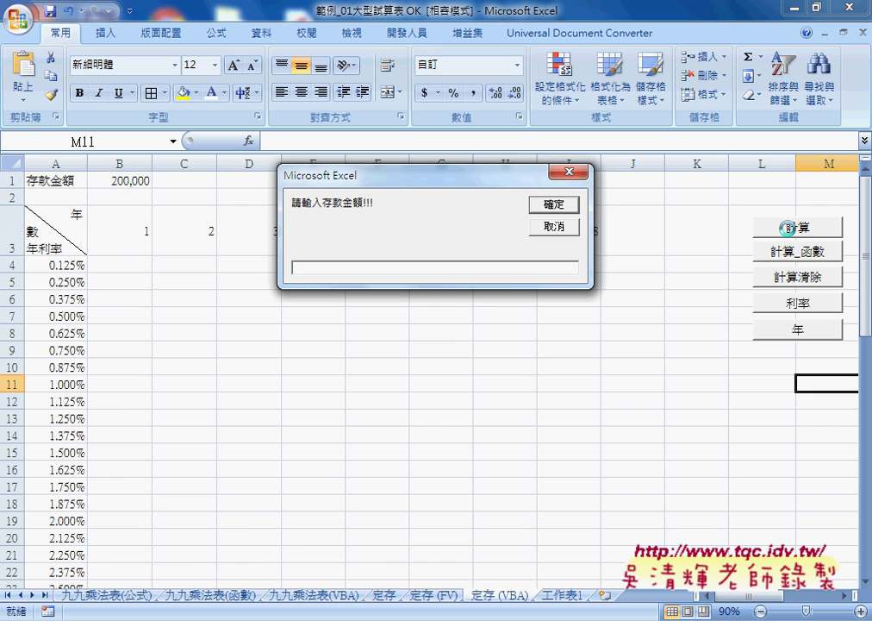
{"action": "type", "text": "600000"}
{"action": "key", "text": "Return"}
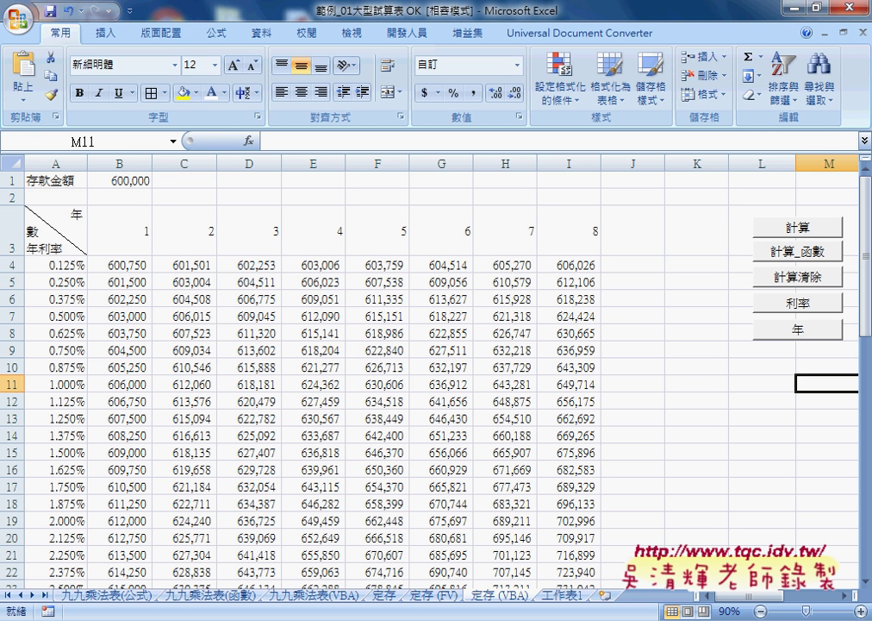
{"action": "left_click", "coordinate": [384, 595]}
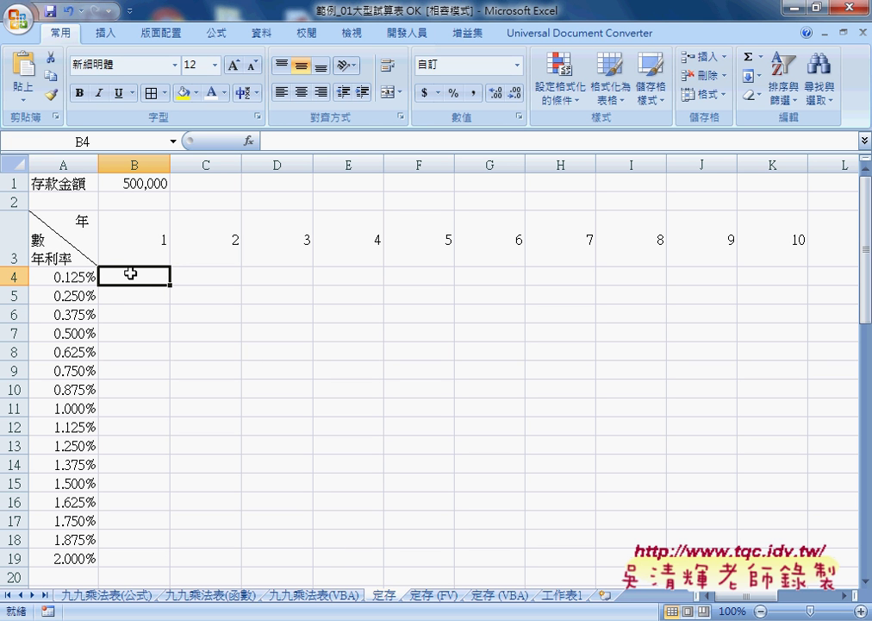
- Inspect deposit B1, rate A4, year header B3 and result B4, then return to 九九乘法表(VBA)
{"action": "left_click", "coordinate": [141, 183]}
{"action": "left_click", "coordinate": [129, 276]}
{"action": "left_click", "coordinate": [77, 280]}
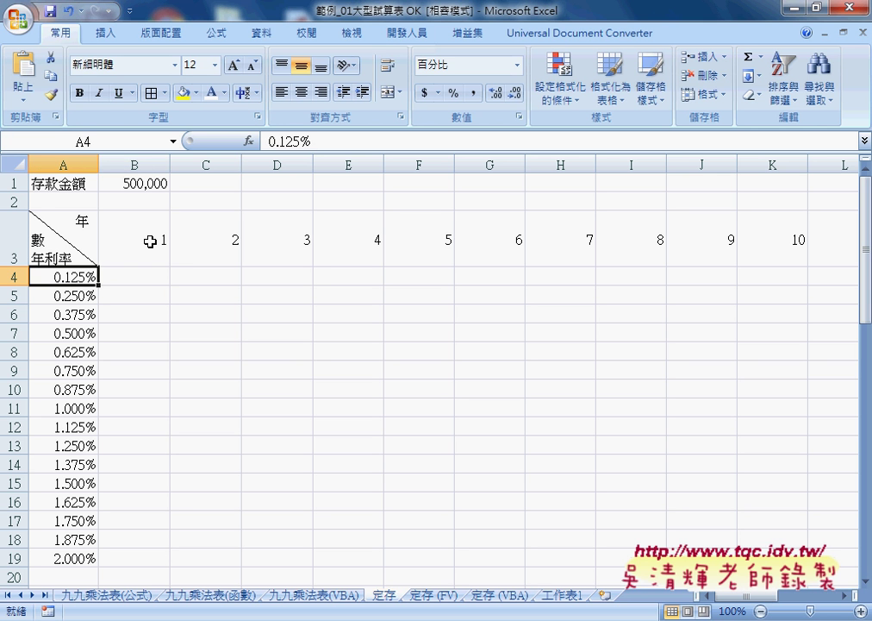
{"action": "left_click", "coordinate": [150, 241]}
{"action": "left_click", "coordinate": [147, 279]}
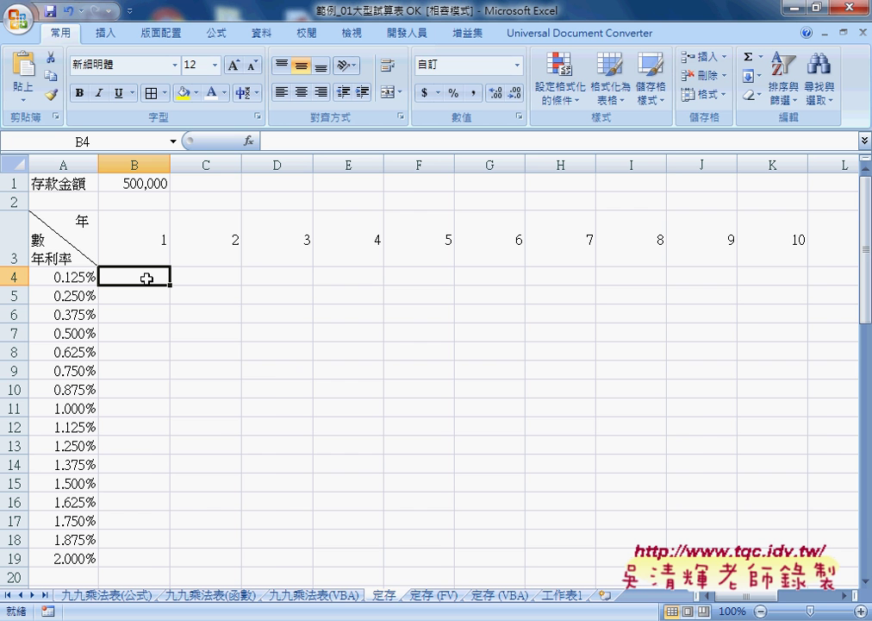
{"action": "left_click", "coordinate": [298, 595]}
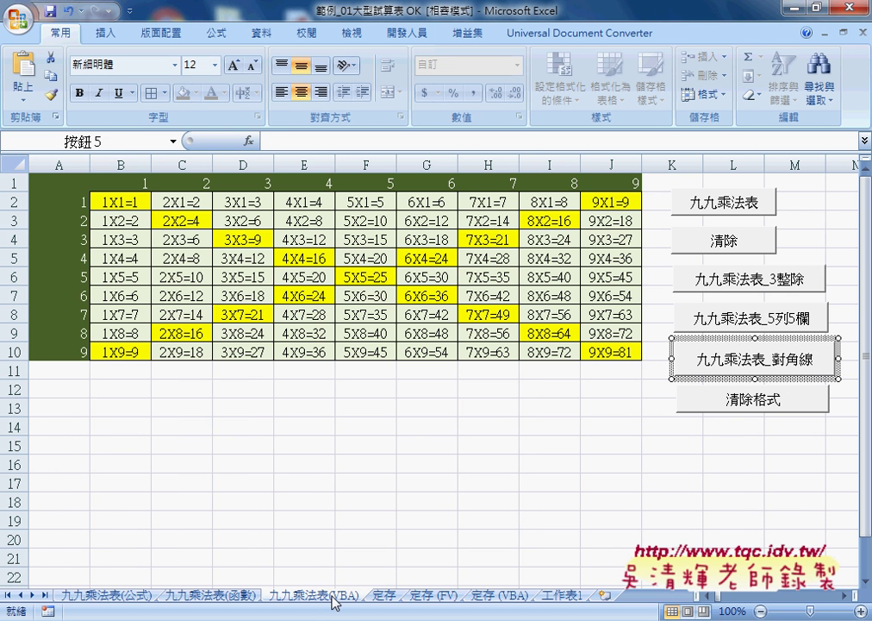
{"action": "left_click", "coordinate": [408, 429]}
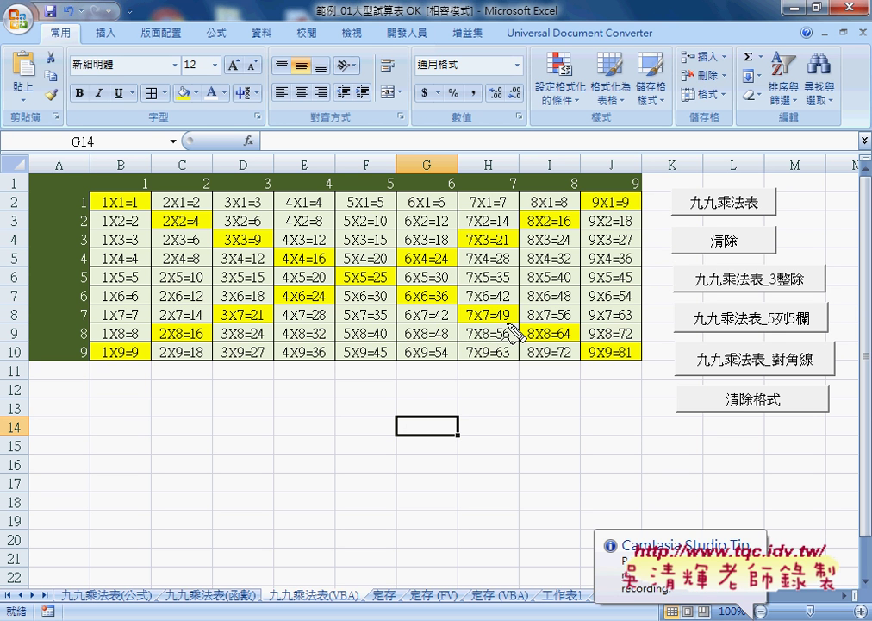
{"action": "mouse_move", "coordinate": [676, 274]}
{"action": "left_mouse_down"}
{"action": "mouse_move", "coordinate": [817, 269]}
{"action": "mouse_move", "coordinate": [756, 295]}
{"action": "left_mouse_up"}
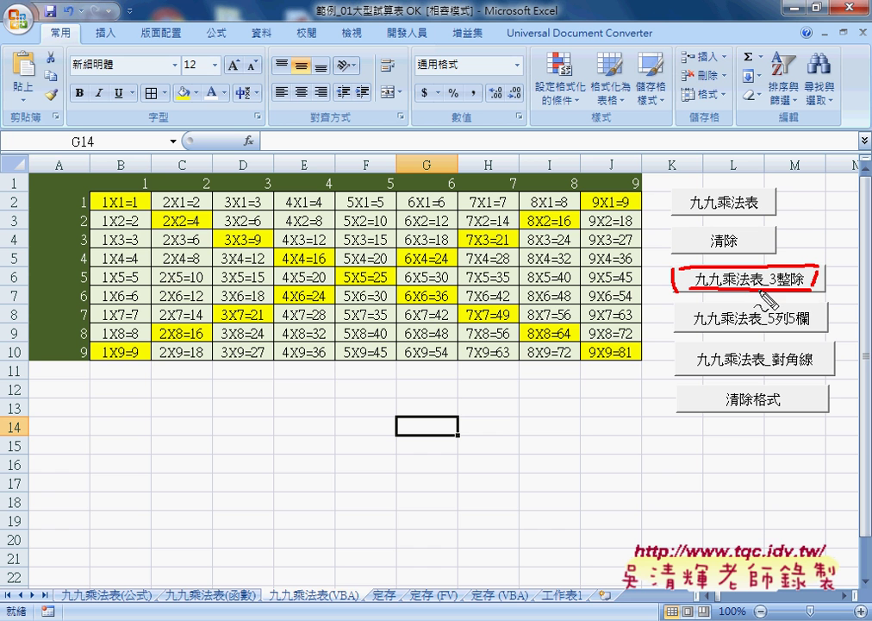
{"action": "left_click_drag", "start_coordinate": [680, 322], "coordinate": [829, 328]}
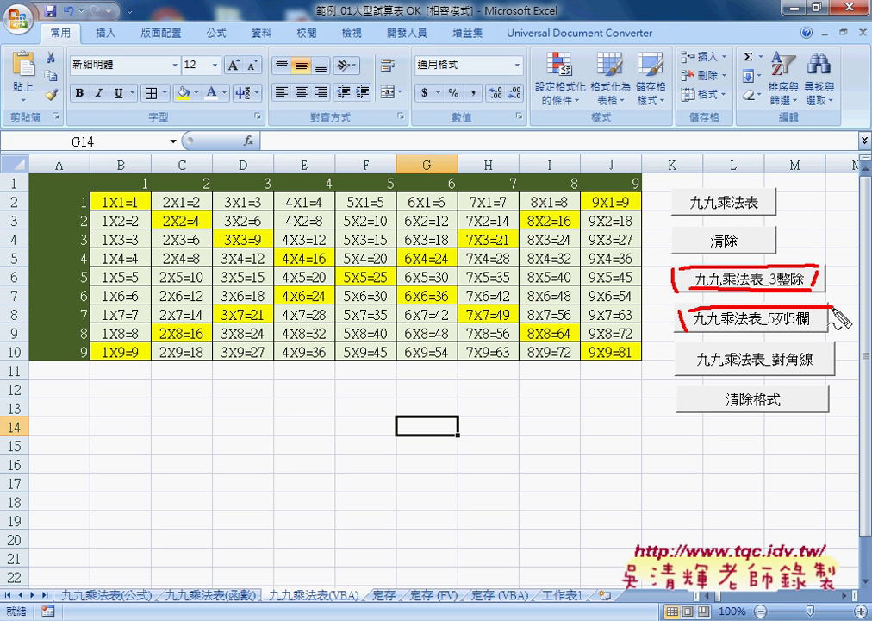
{"action": "left_click_drag", "start_coordinate": [743, 336], "coordinate": [832, 327]}
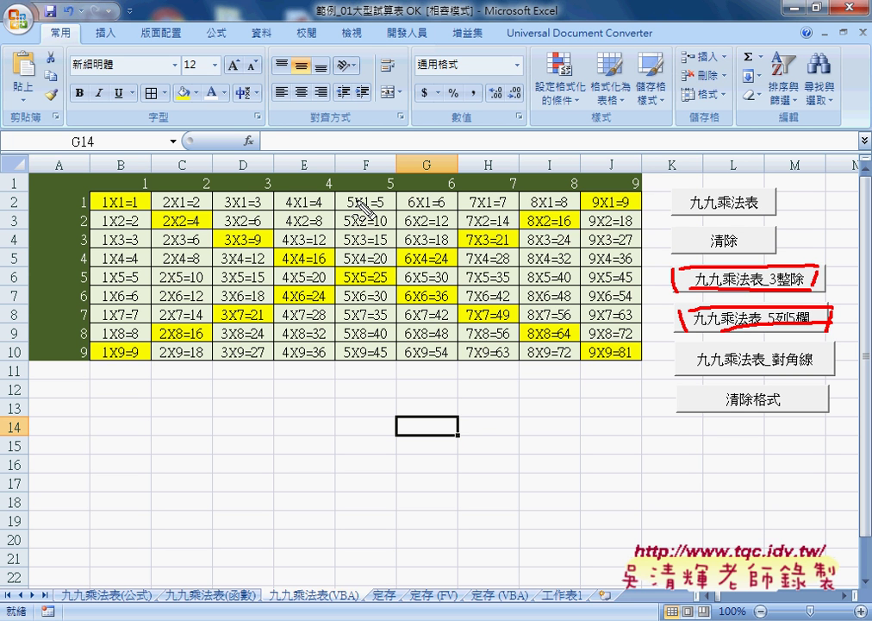
{"action": "mouse_move", "coordinate": [823, 364]}
{"action": "left_mouse_down"}
{"action": "mouse_move", "coordinate": [724, 371]}
{"action": "mouse_move", "coordinate": [835, 360]}
{"action": "left_mouse_up"}
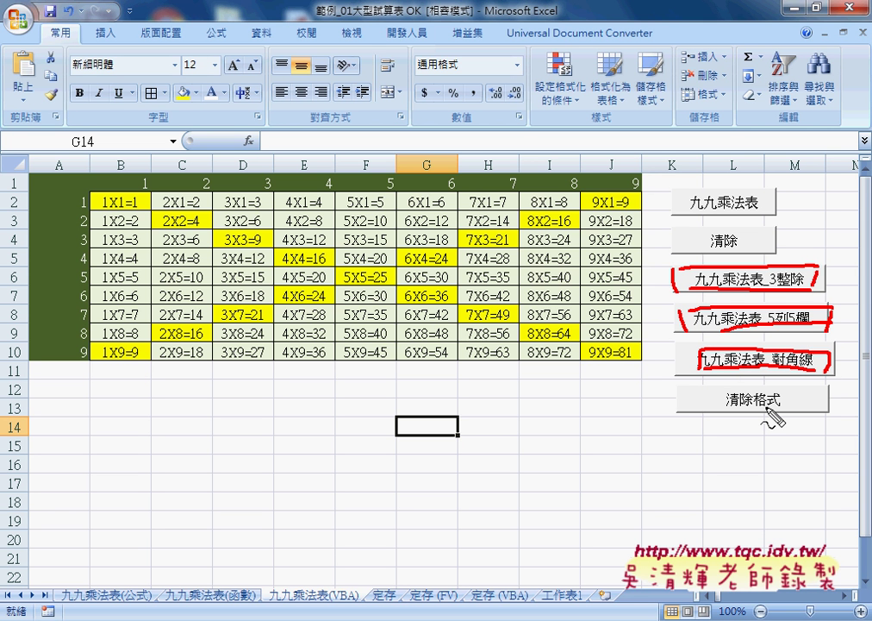